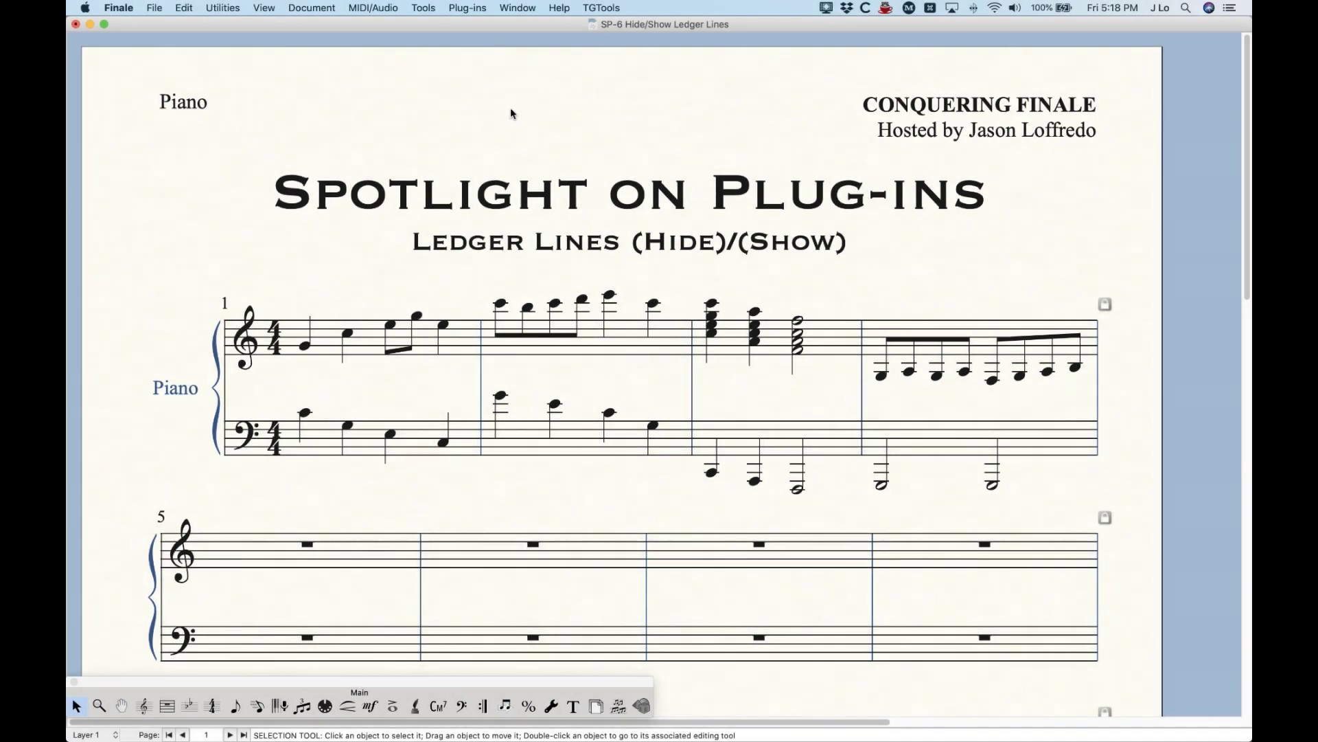
# Step: Run the Ledger Lines (Show) plug-in from Note, Beam, and Rest Editing on the opening piano system
pyautogui.click(468, 8)
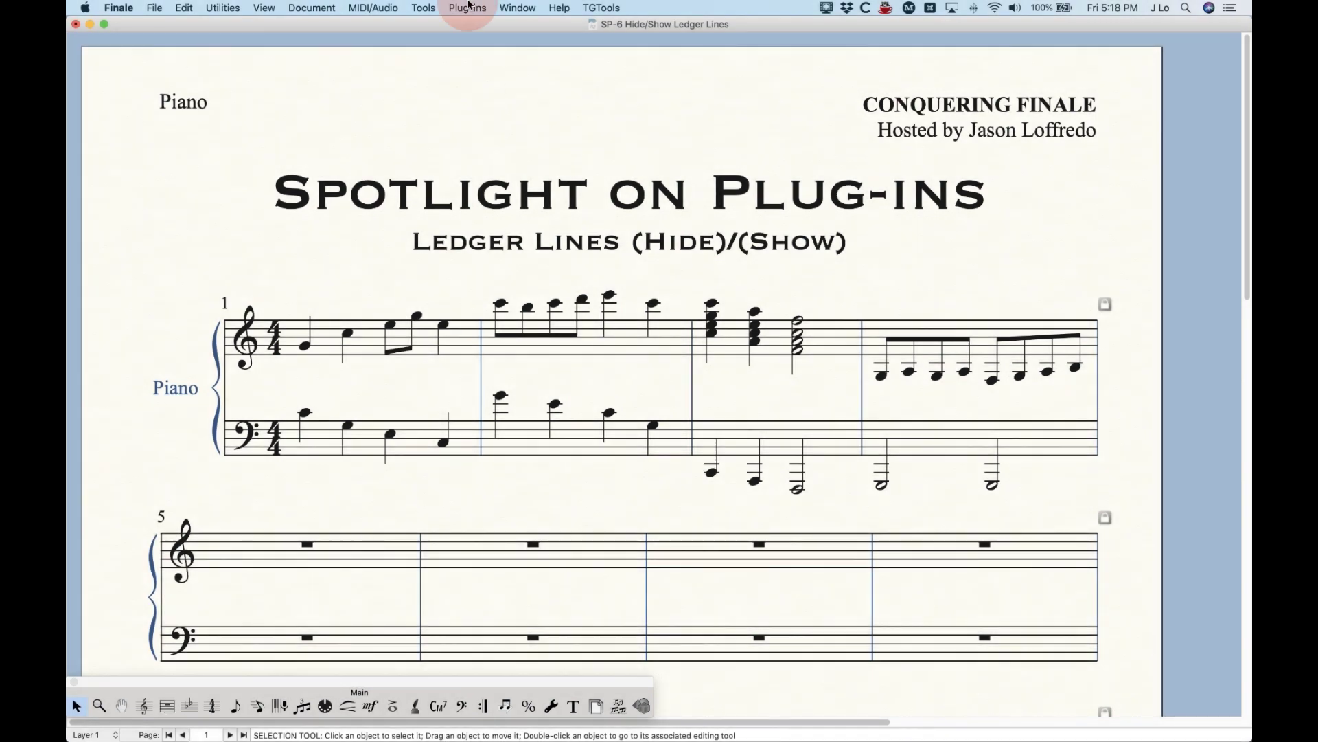
pyautogui.moveTo(492, 135)
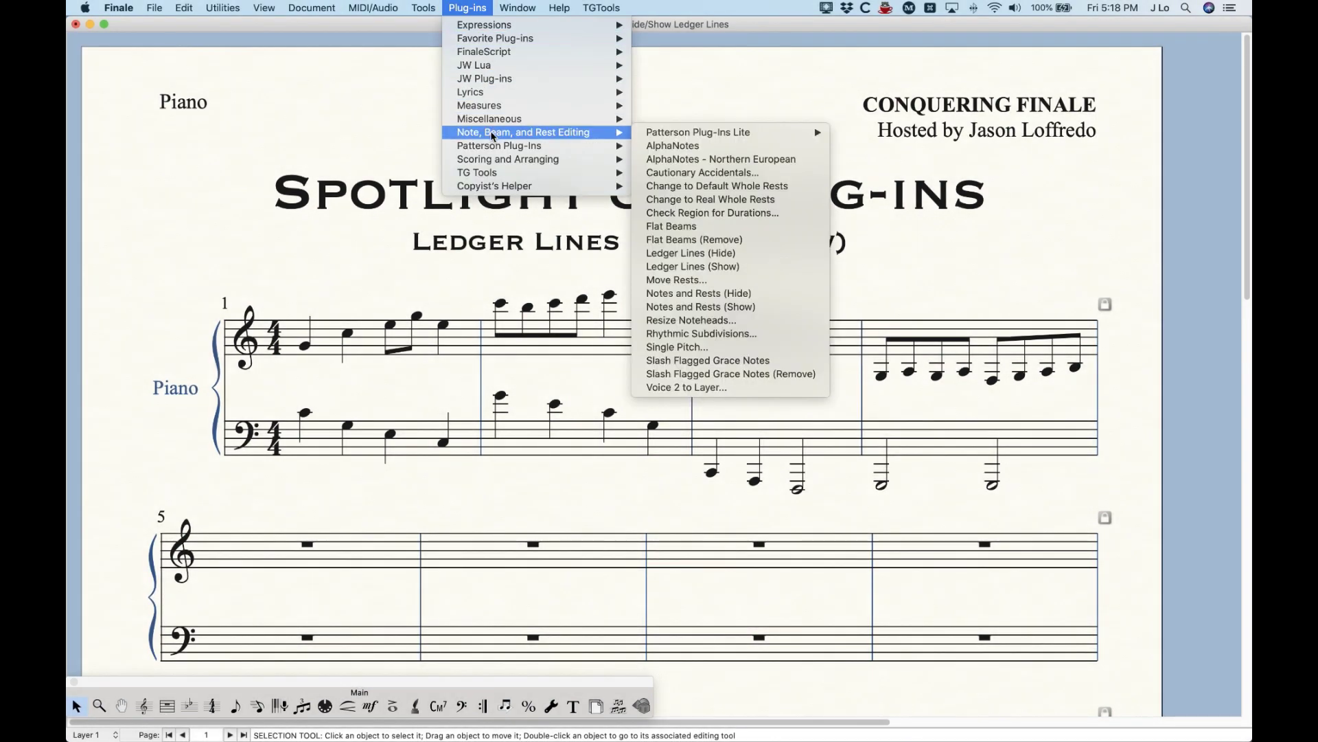
pyautogui.click(694, 266)
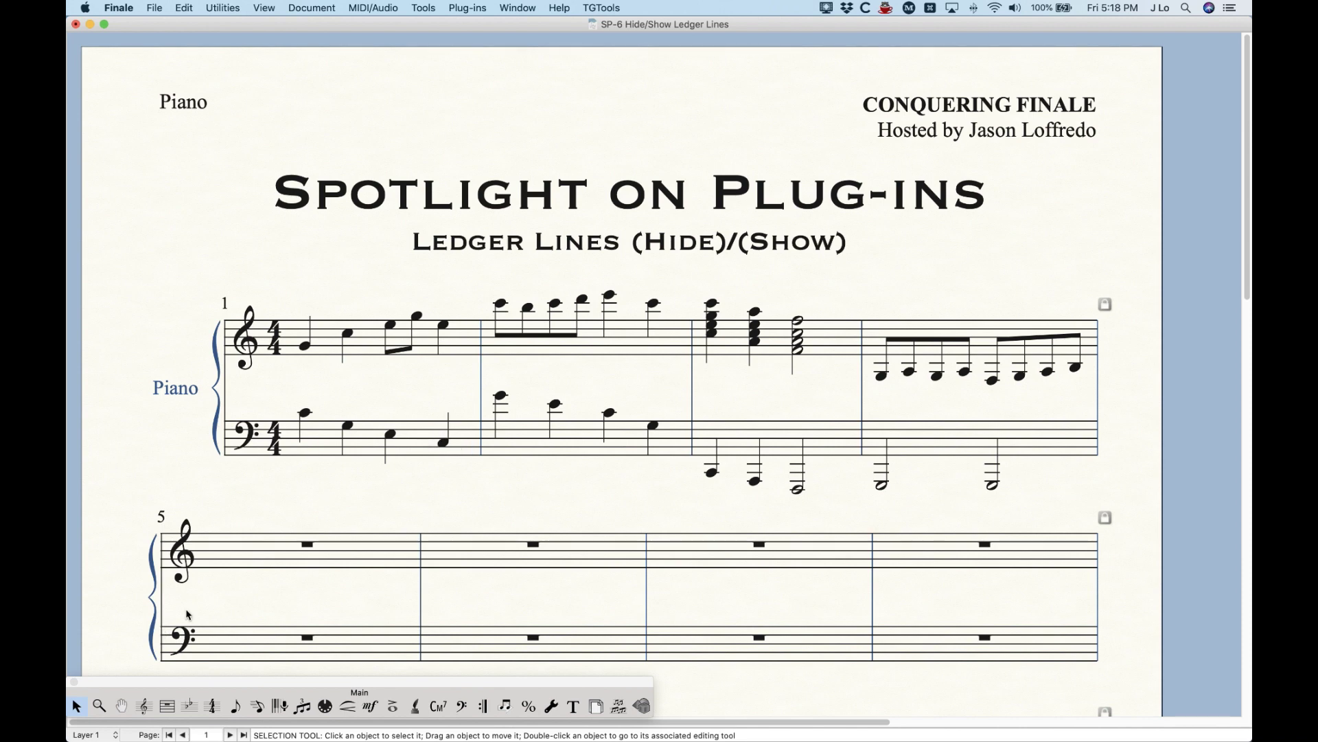
# Step: Hide the ledger lines in bass measure 1 with Ledger Lines (Hide)
pyautogui.click(406, 441)
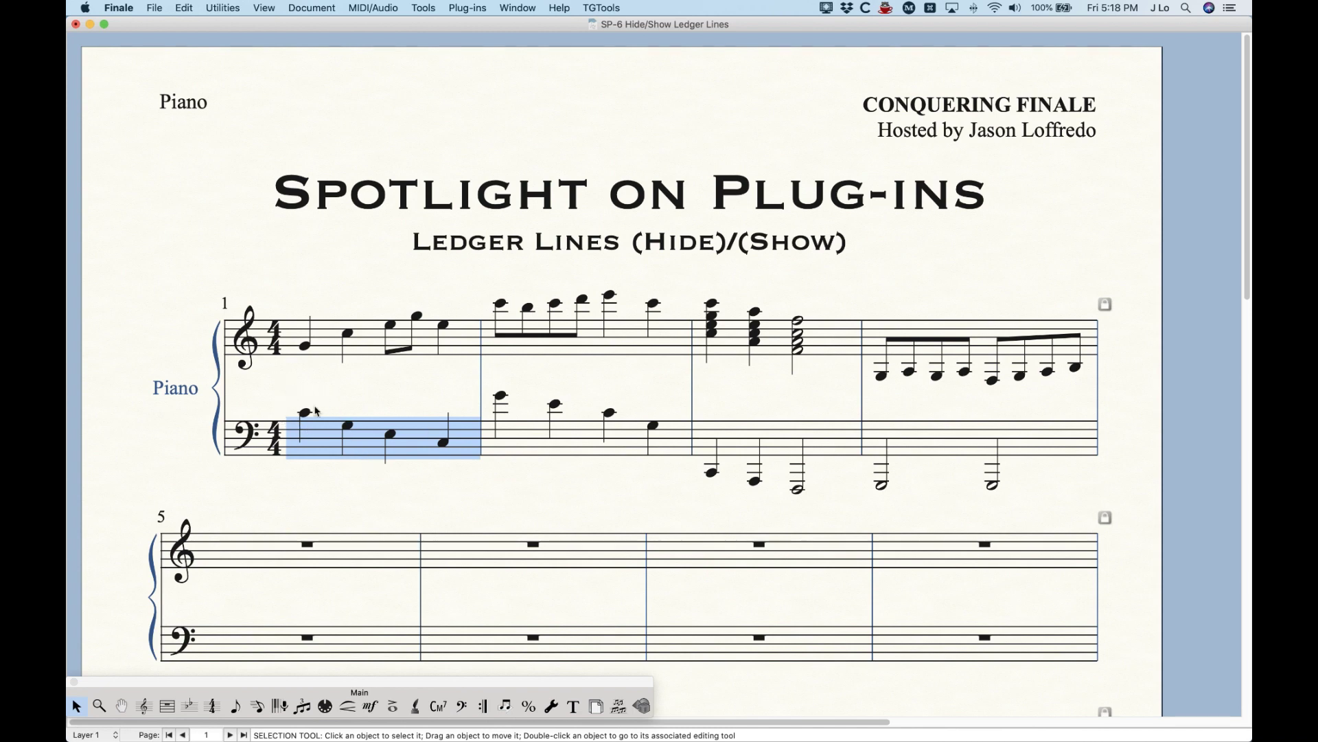
pyautogui.click(468, 7)
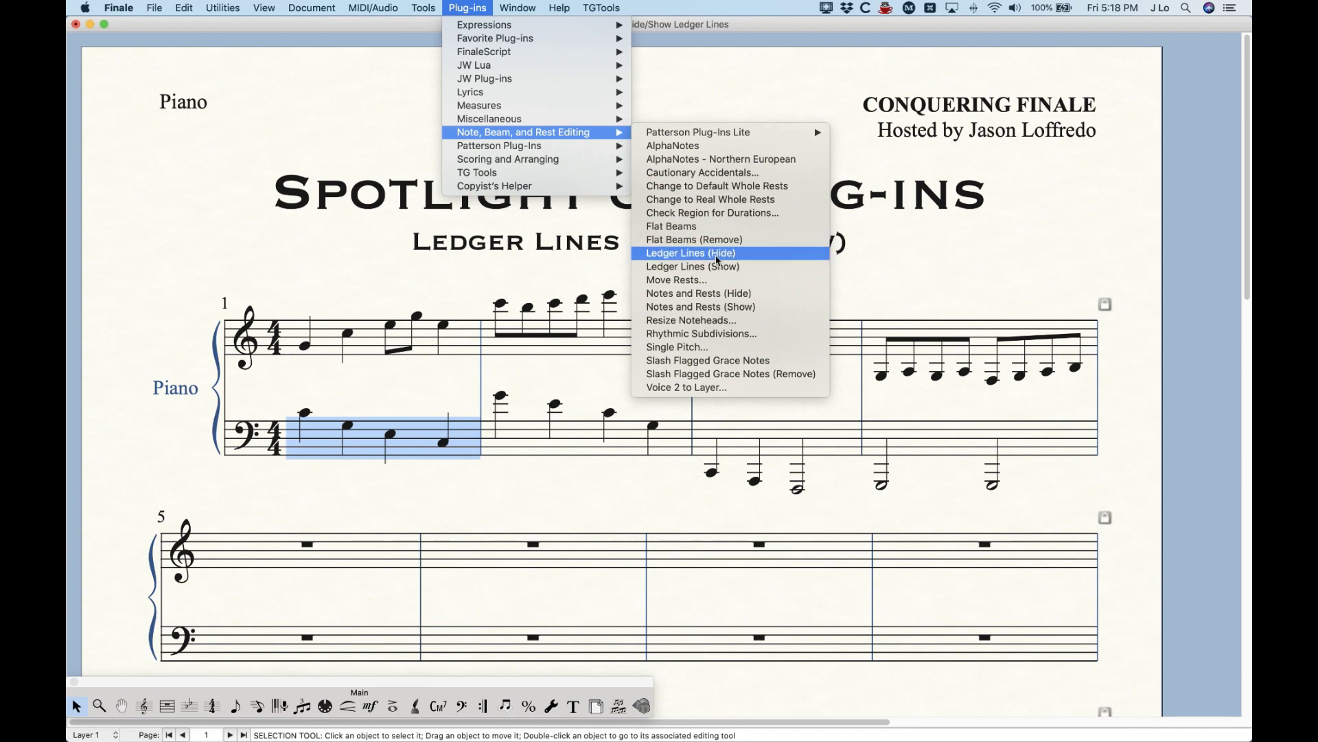
pyautogui.click(691, 252)
pyautogui.click(340, 405)
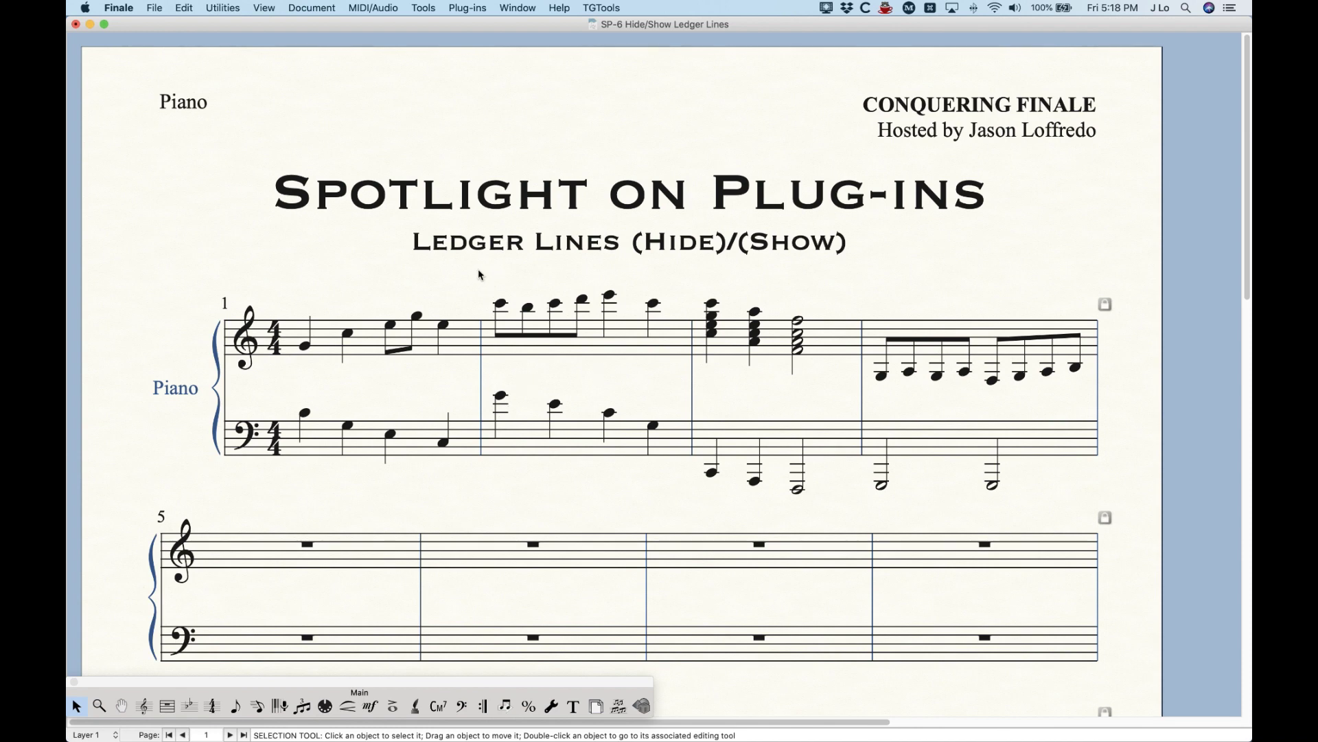
# Step: Hide the ledger lines on the high beamed treble notes of measure 2, then deselect
pyautogui.moveTo(479, 272); pyautogui.dragTo(603, 372)
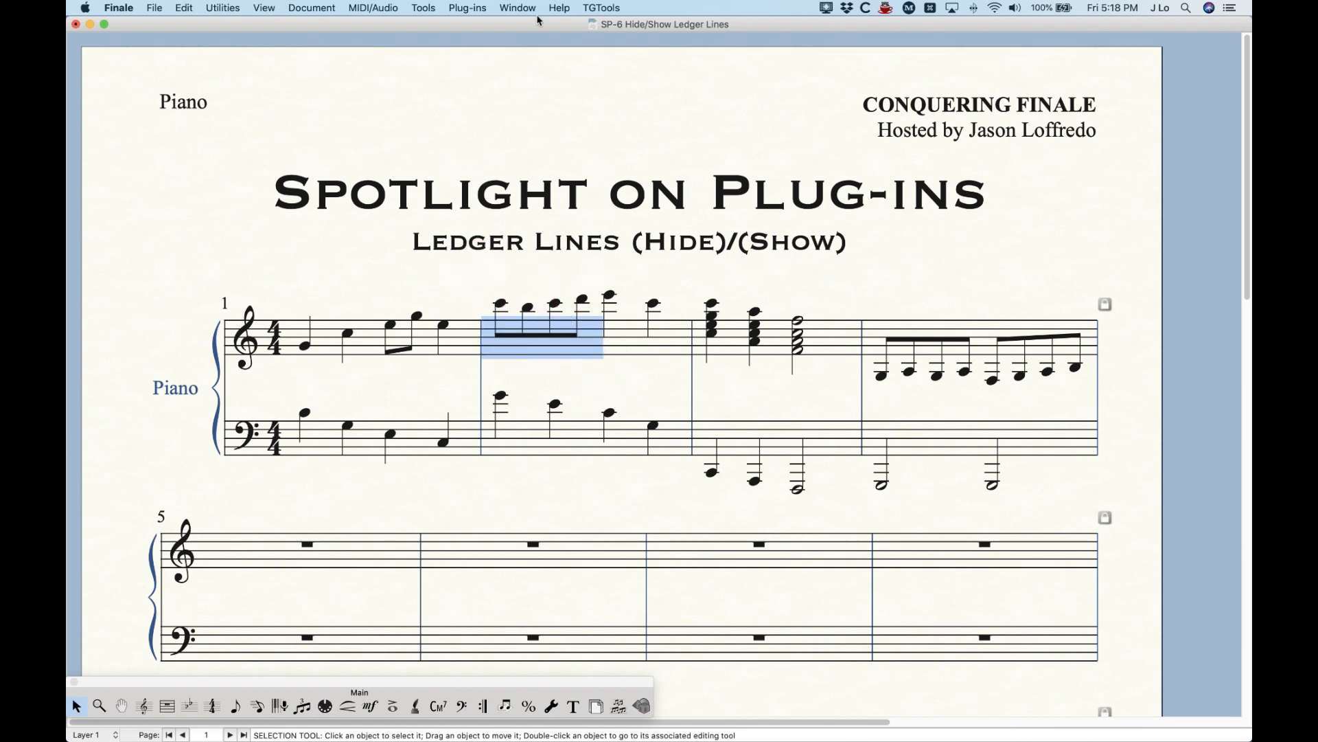
pyautogui.click(466, 7)
pyautogui.moveTo(543, 132)
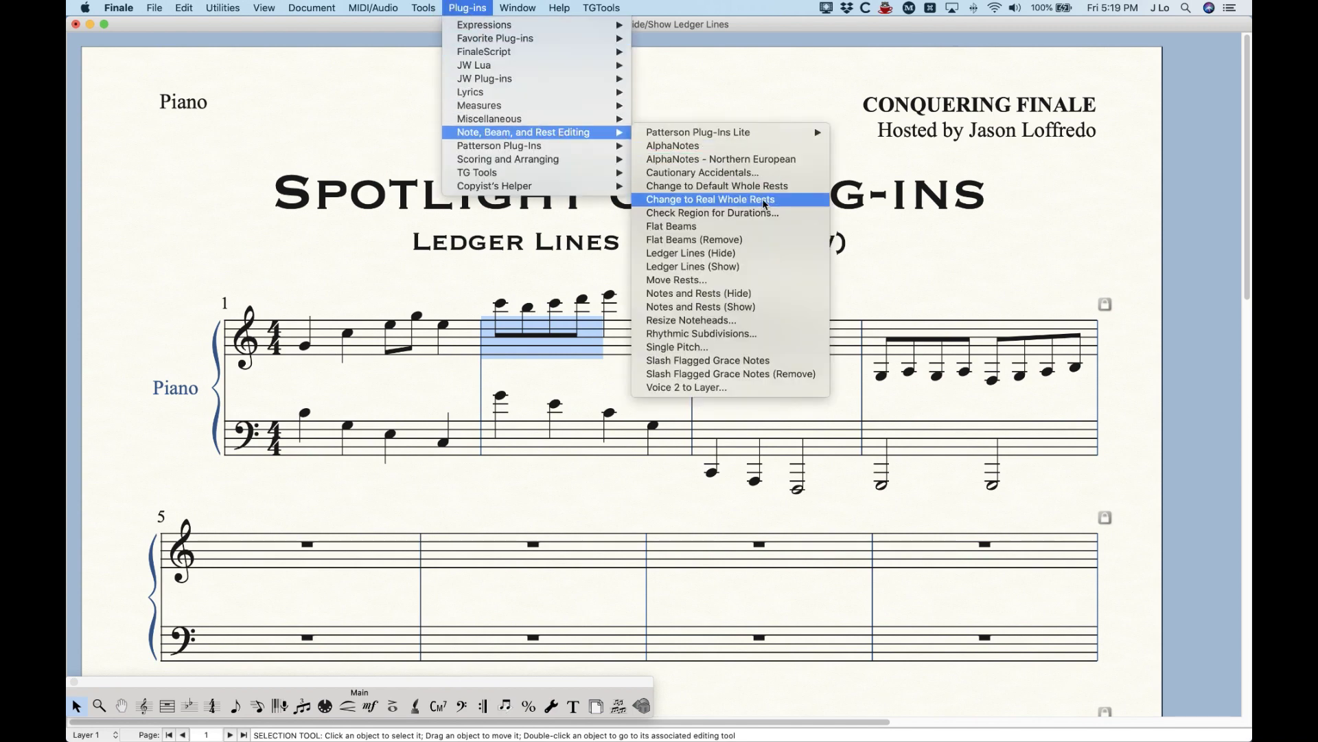
pyautogui.click(727, 252)
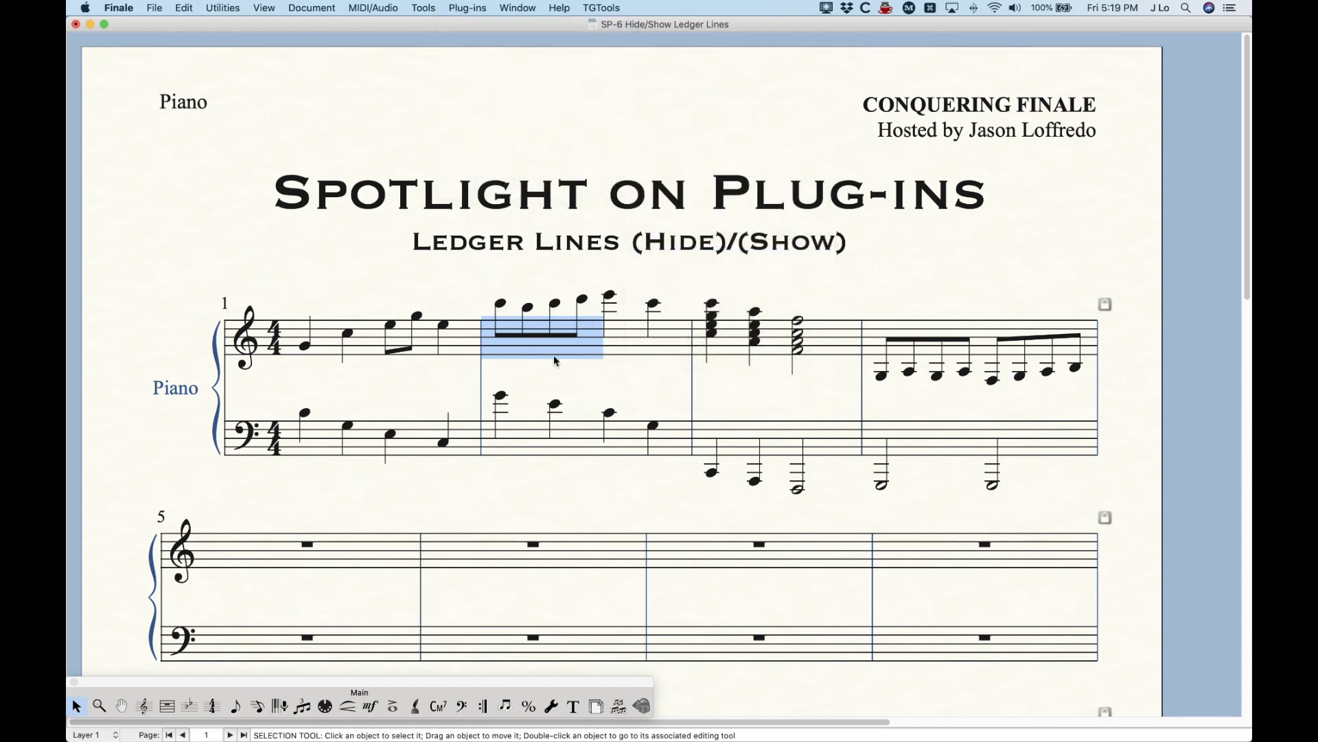
pyautogui.click(658, 291)
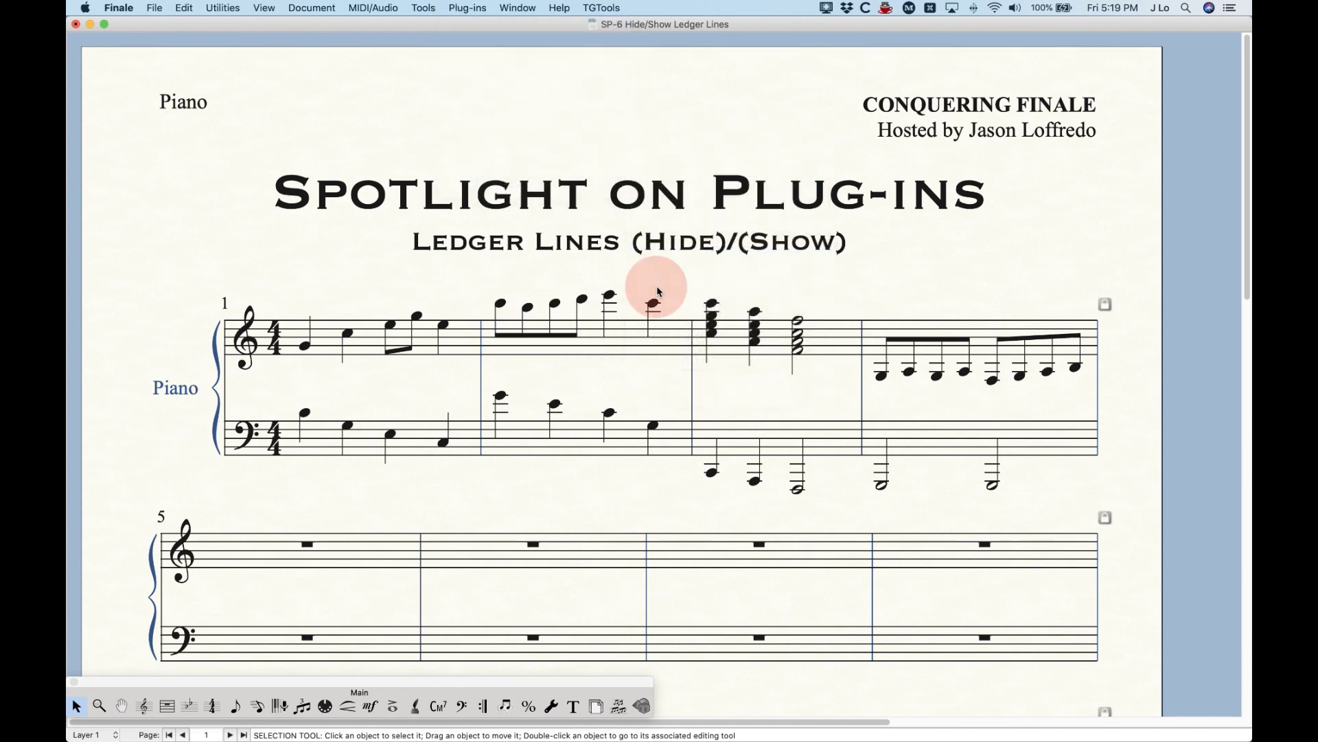
# Step: Select measures 1–4 on both staves and run Ledger Lines (Hide) on them
pyautogui.click(460, 345)
pyautogui.keyDown('shift'); pyautogui.click(958, 457); pyautogui.keyUp('shift')
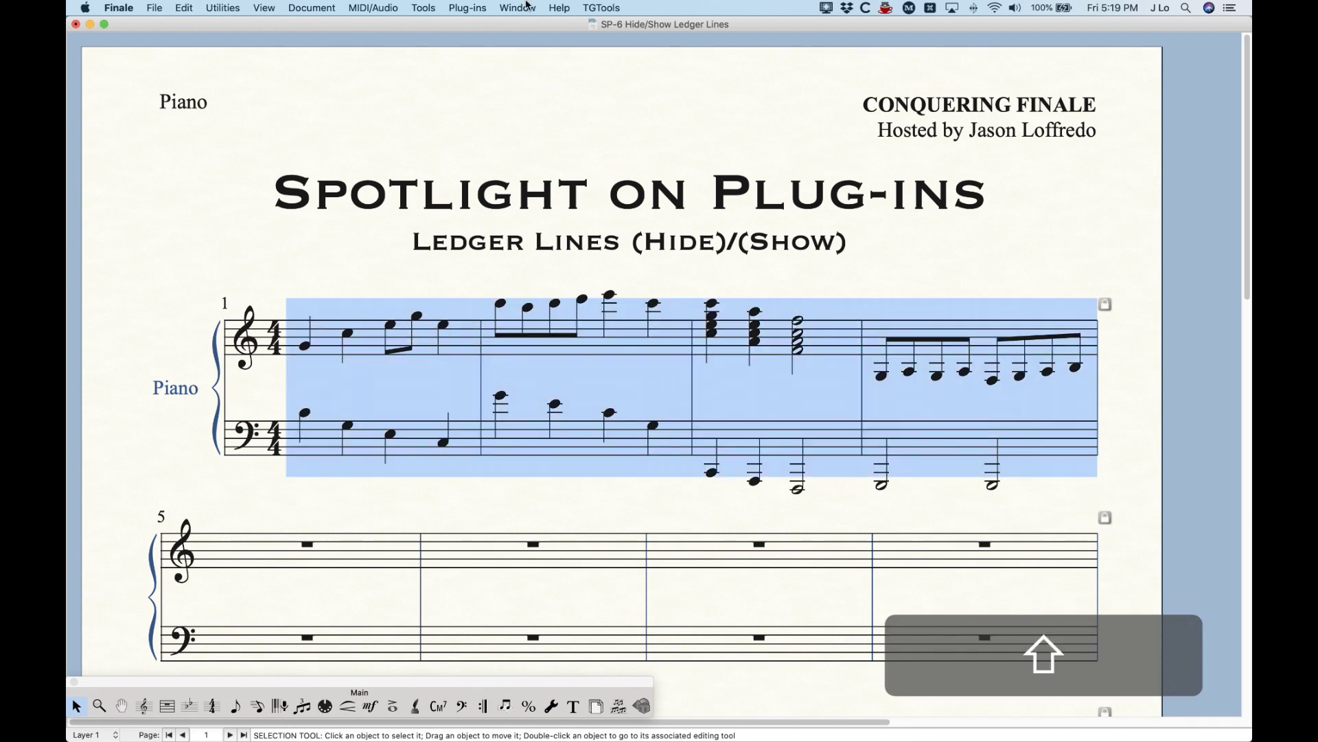
pyautogui.click(467, 7)
pyautogui.moveTo(522, 132)
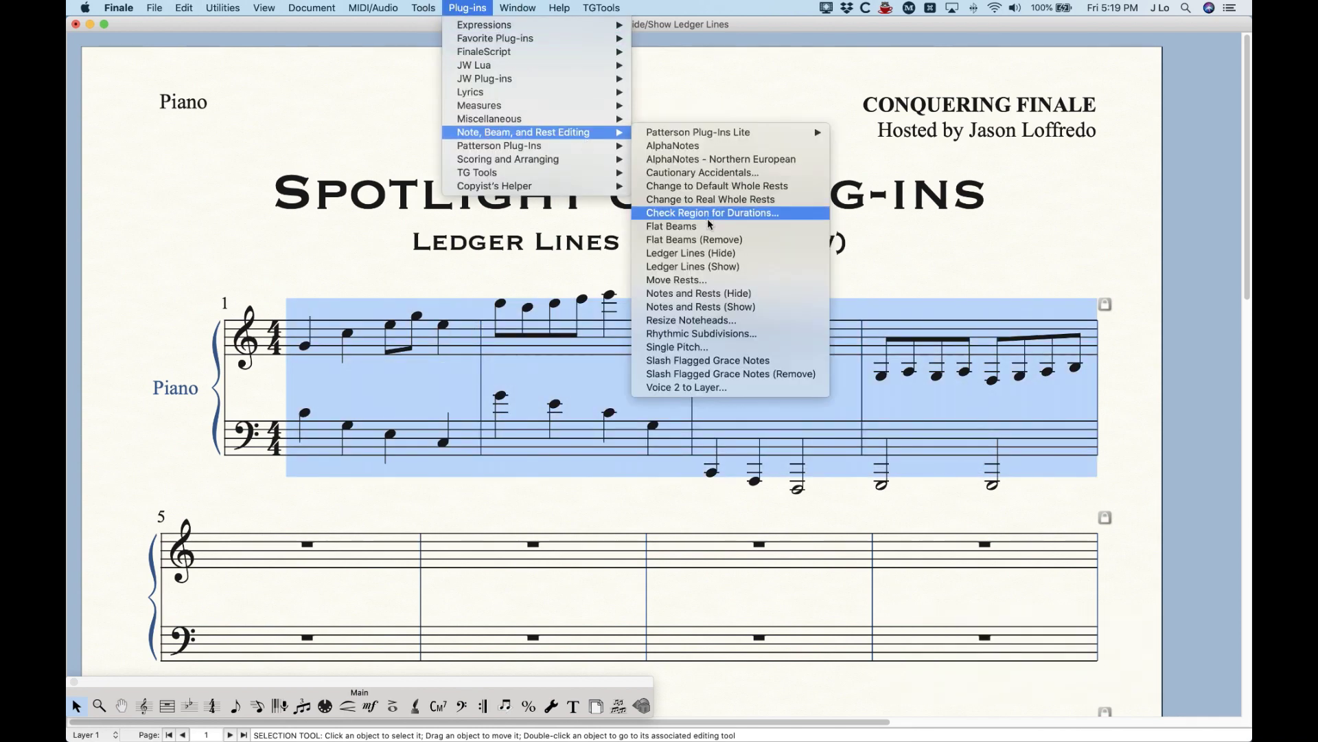
pyautogui.click(707, 253)
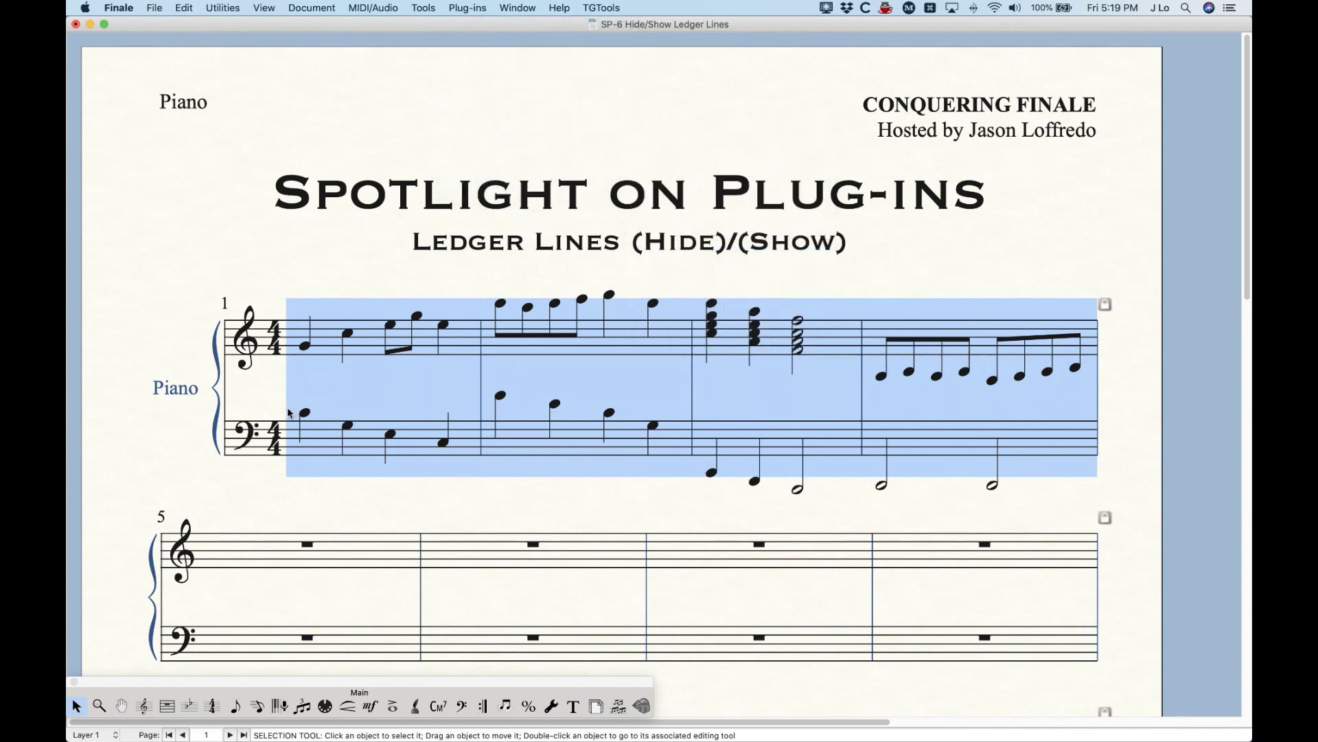
pyautogui.click(379, 253)
pyautogui.click(330, 286)
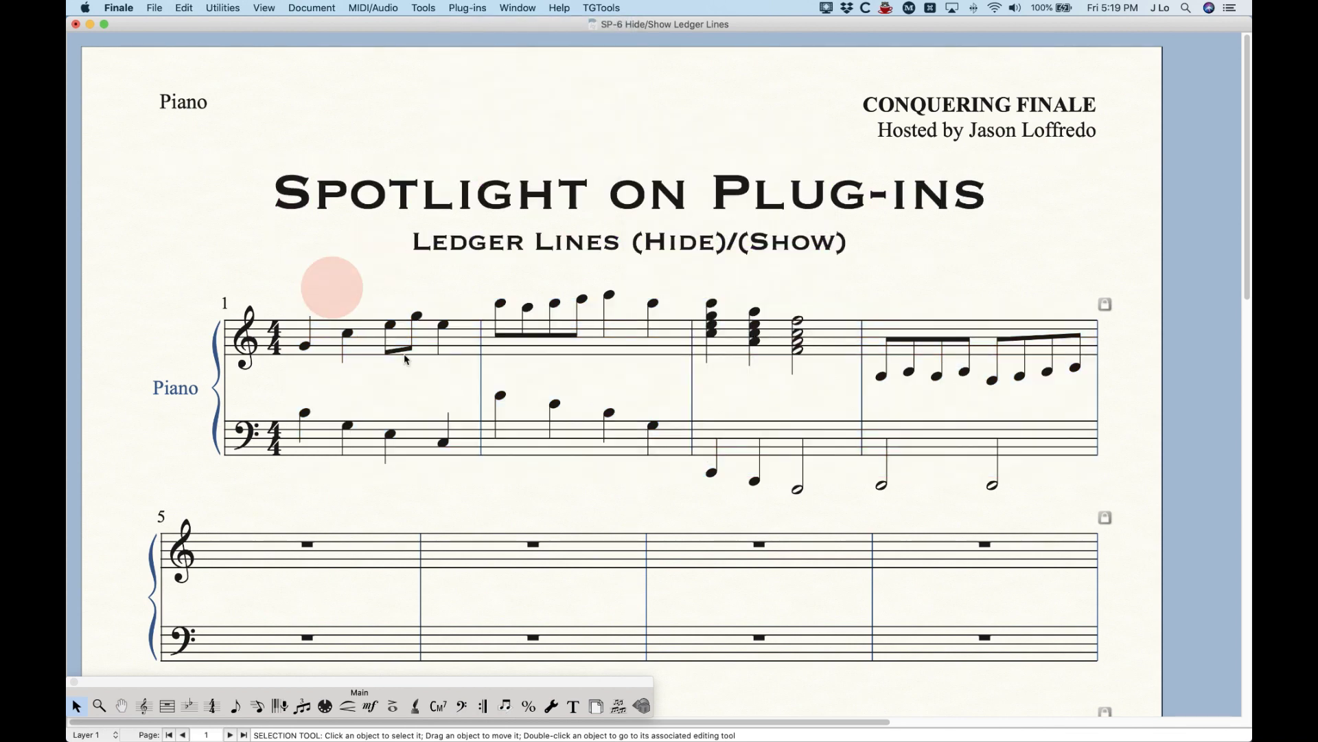
# Step: Reselect measures 1–4 on both staves and run Ledger Lines (Show) to restore every ledger line
pyautogui.click(371, 354)
pyautogui.keyDown('shift'); pyautogui.click(1013, 434); pyautogui.keyUp('shift')
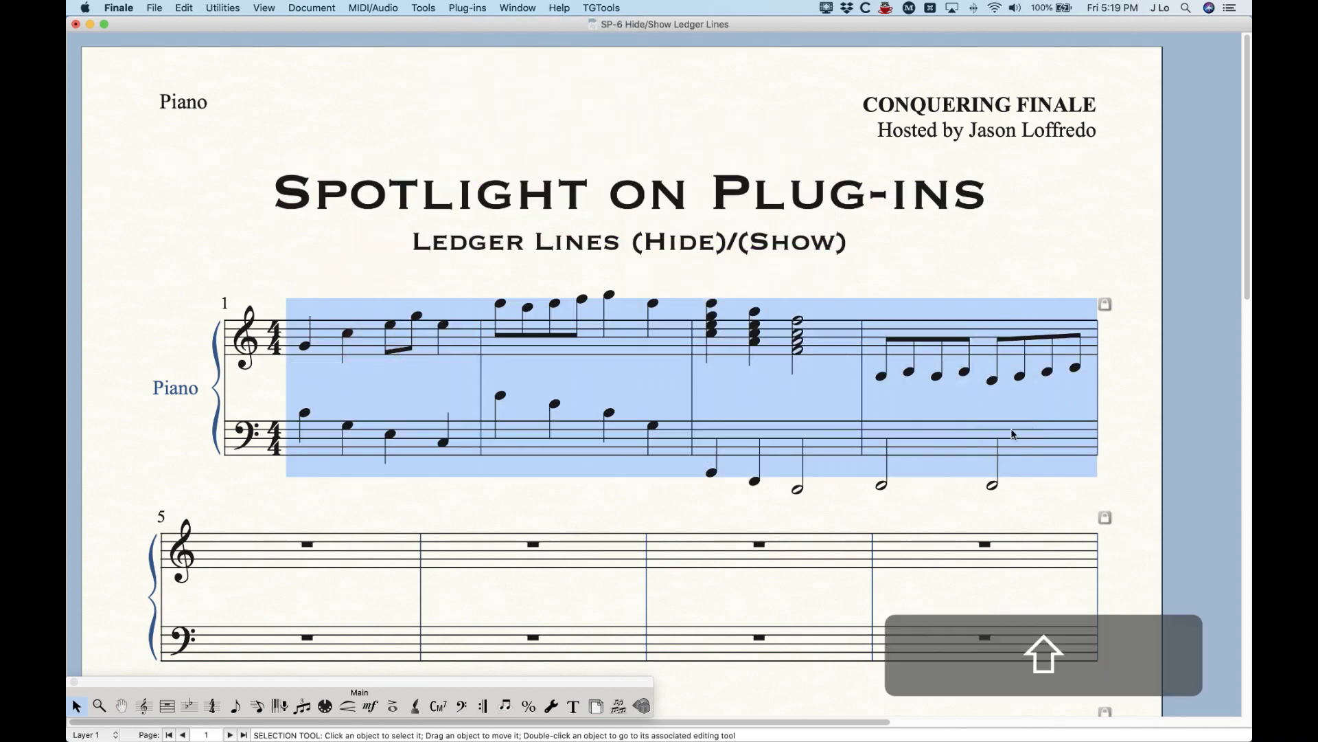
pyautogui.click(466, 7)
pyautogui.click(505, 246)
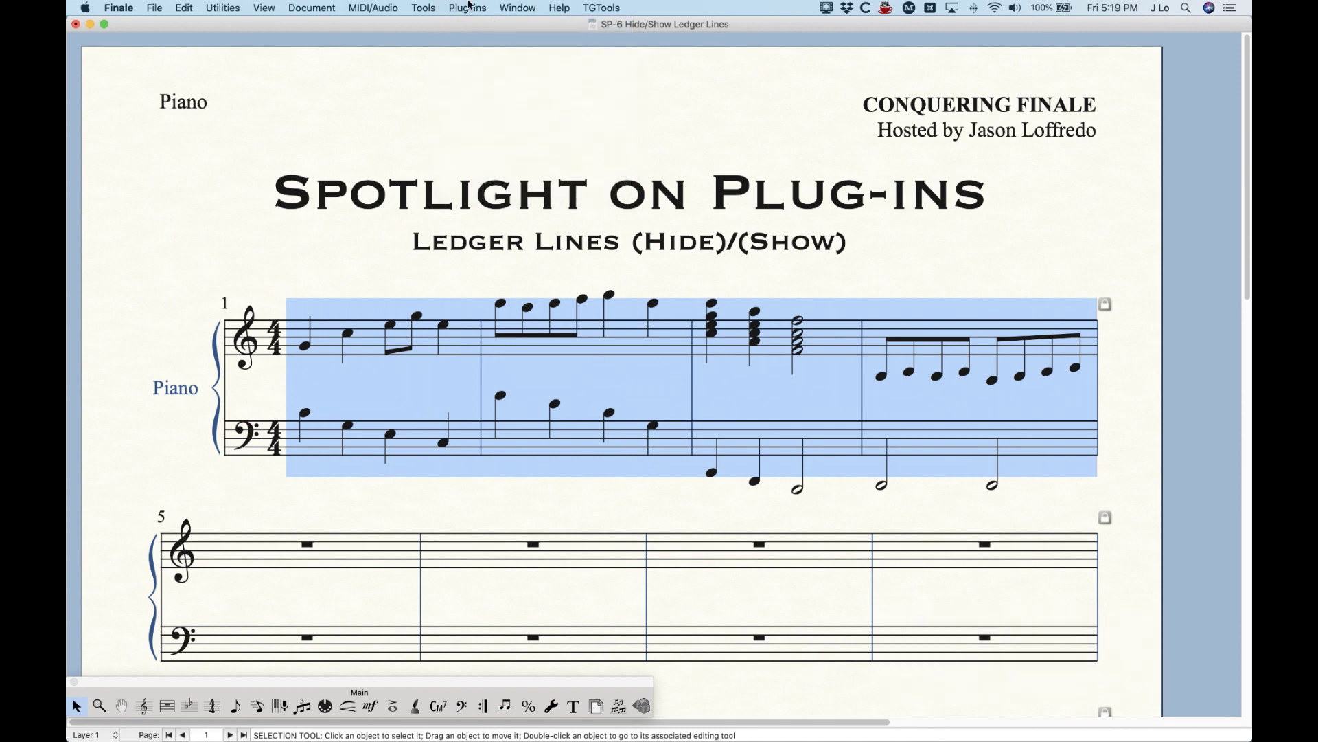
pyautogui.click(468, 7)
pyautogui.moveTo(493, 132)
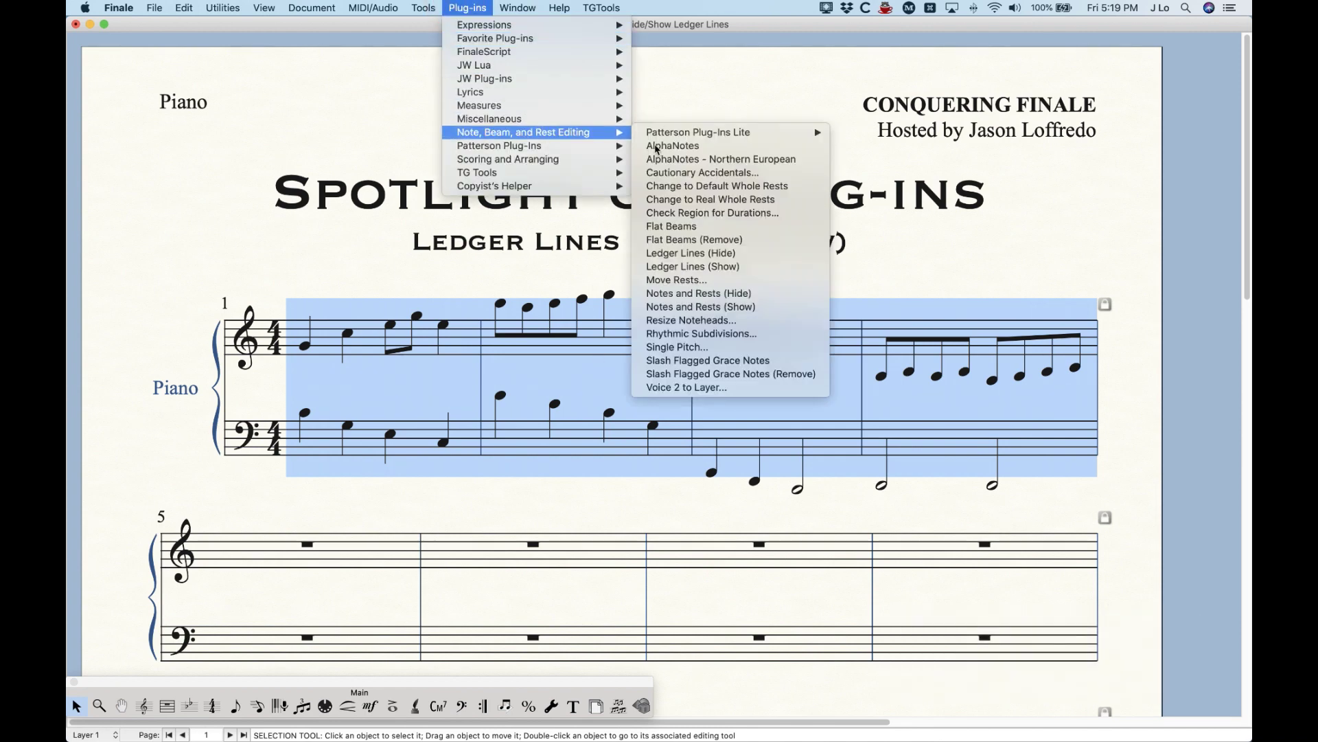
pyautogui.click(689, 272)
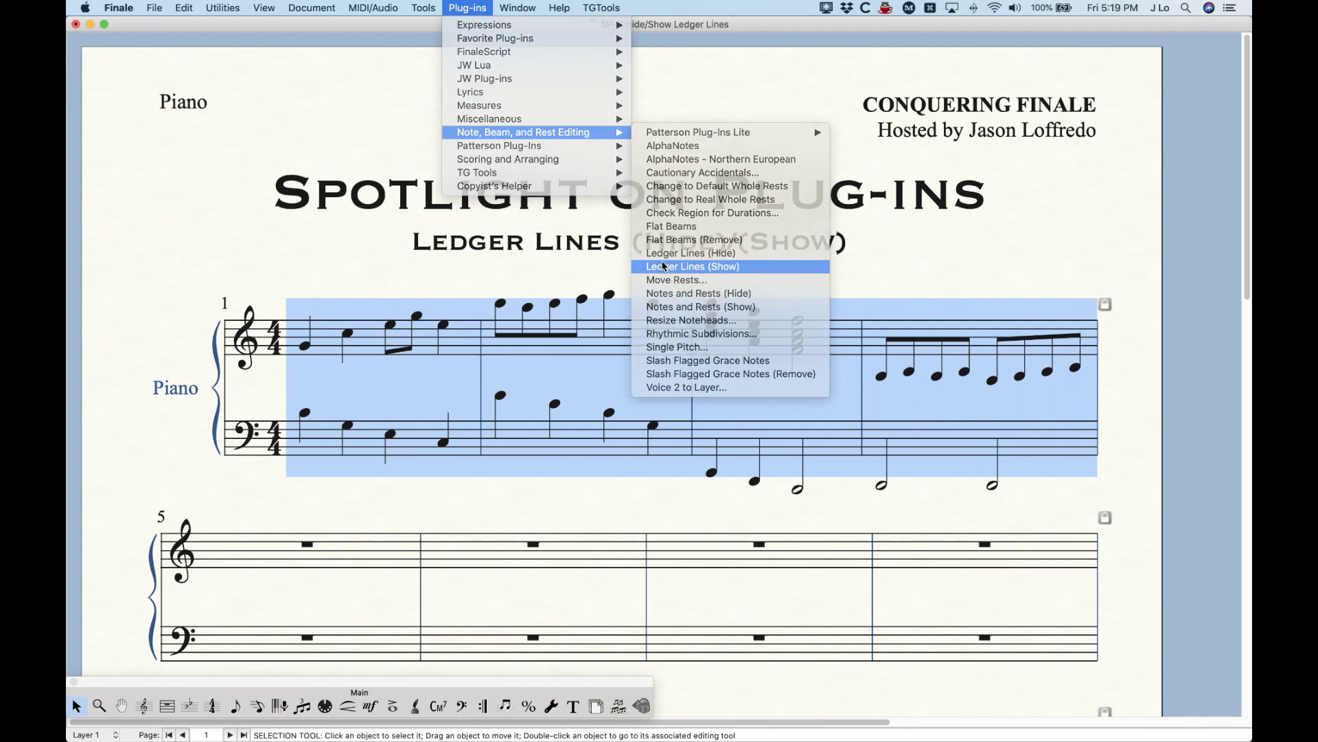
pyautogui.click(170, 296)
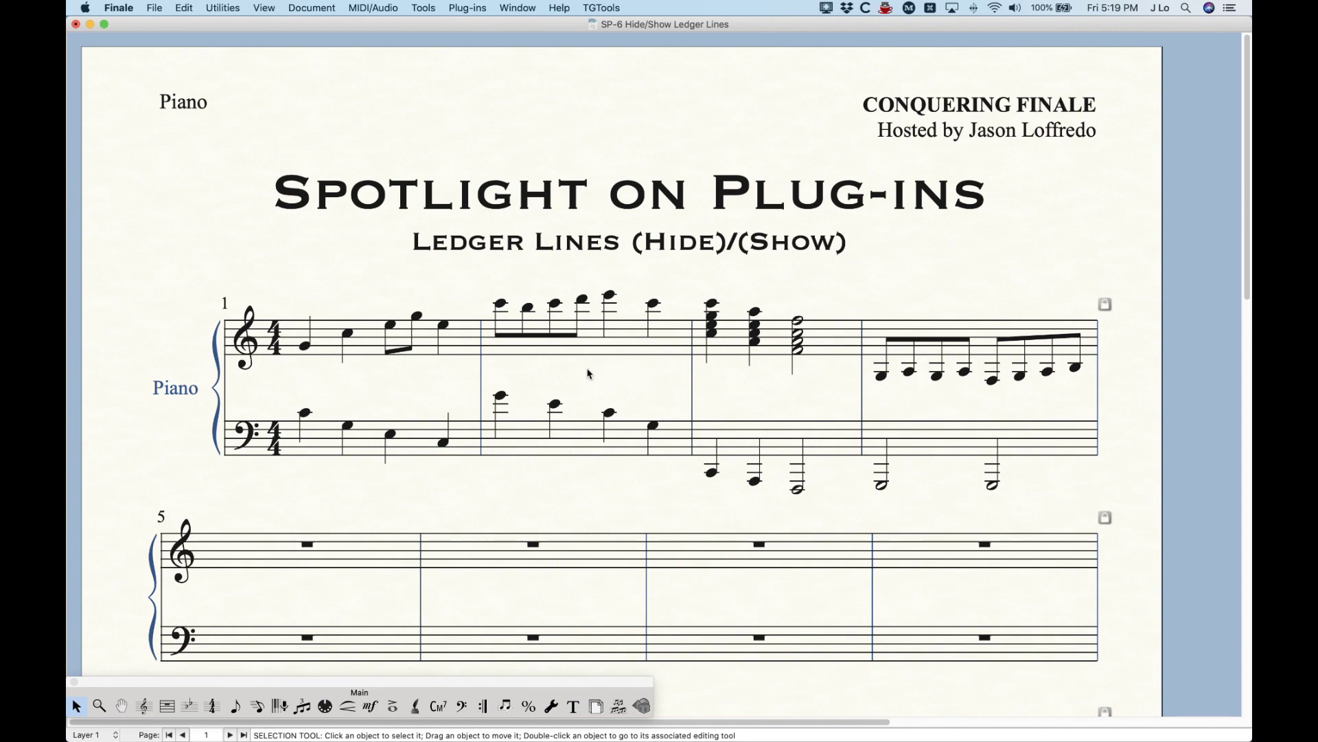
# Step: Scroll down to the Band Cues systems at measures 13–20
pyautogui.scroll(-10, 585, 381)
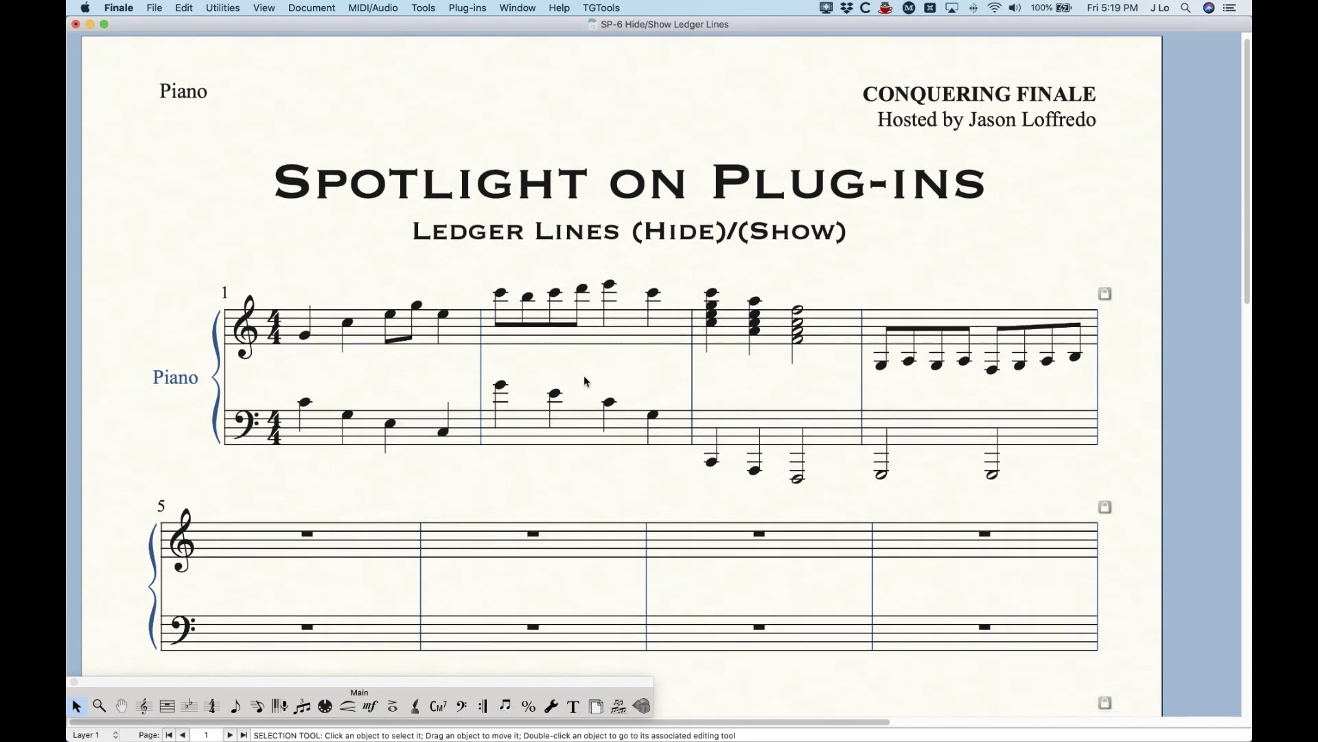
pyautogui.scroll(-5, 584, 375)
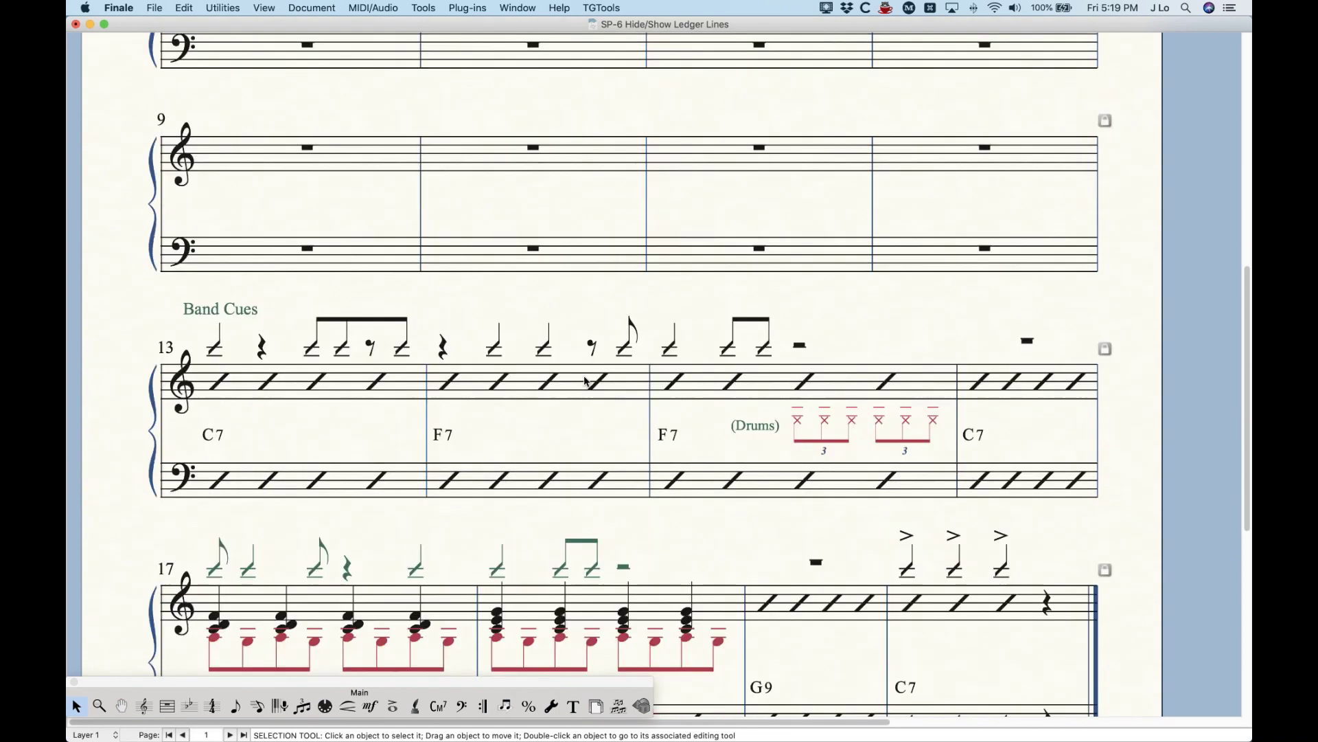
pyautogui.scroll(-1, 585, 380)
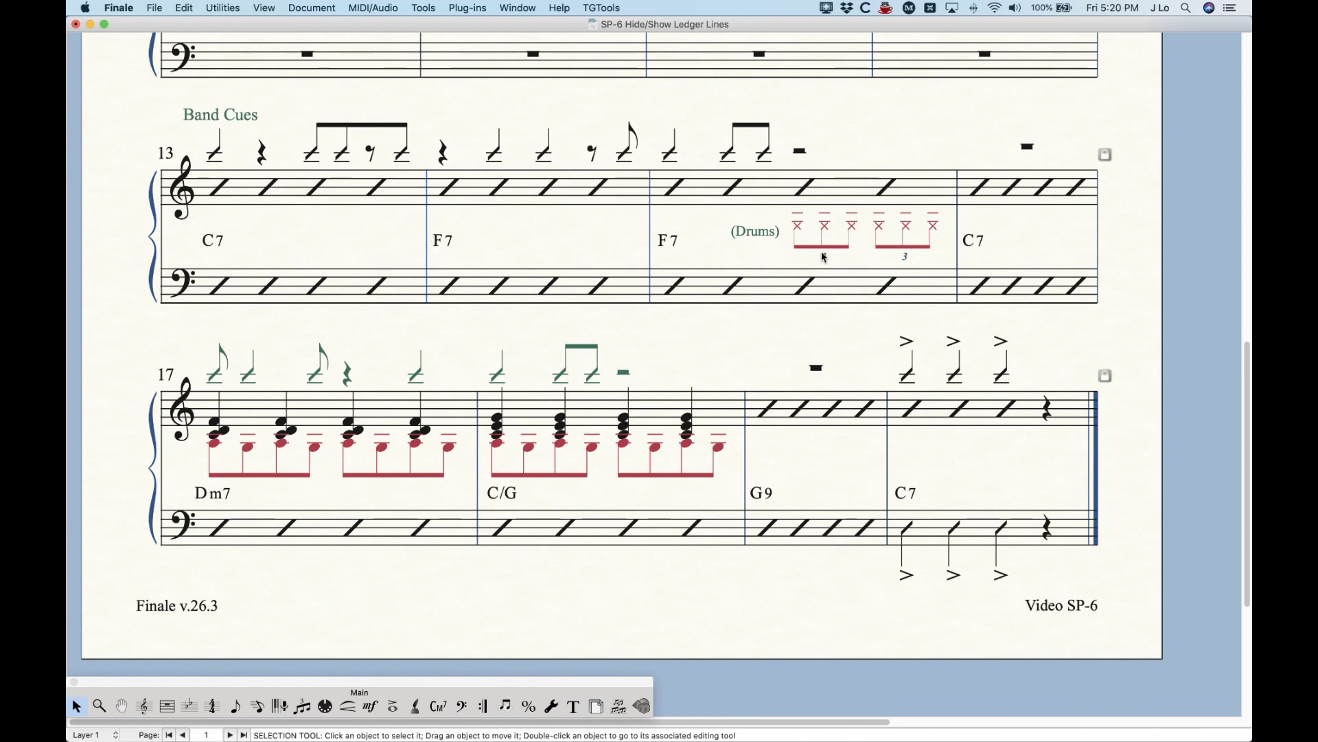
# Step: Select measures 13–15 and run Ledger Lines (Hide) on the cue rhythms and drum notes
pyautogui.click(920, 194)
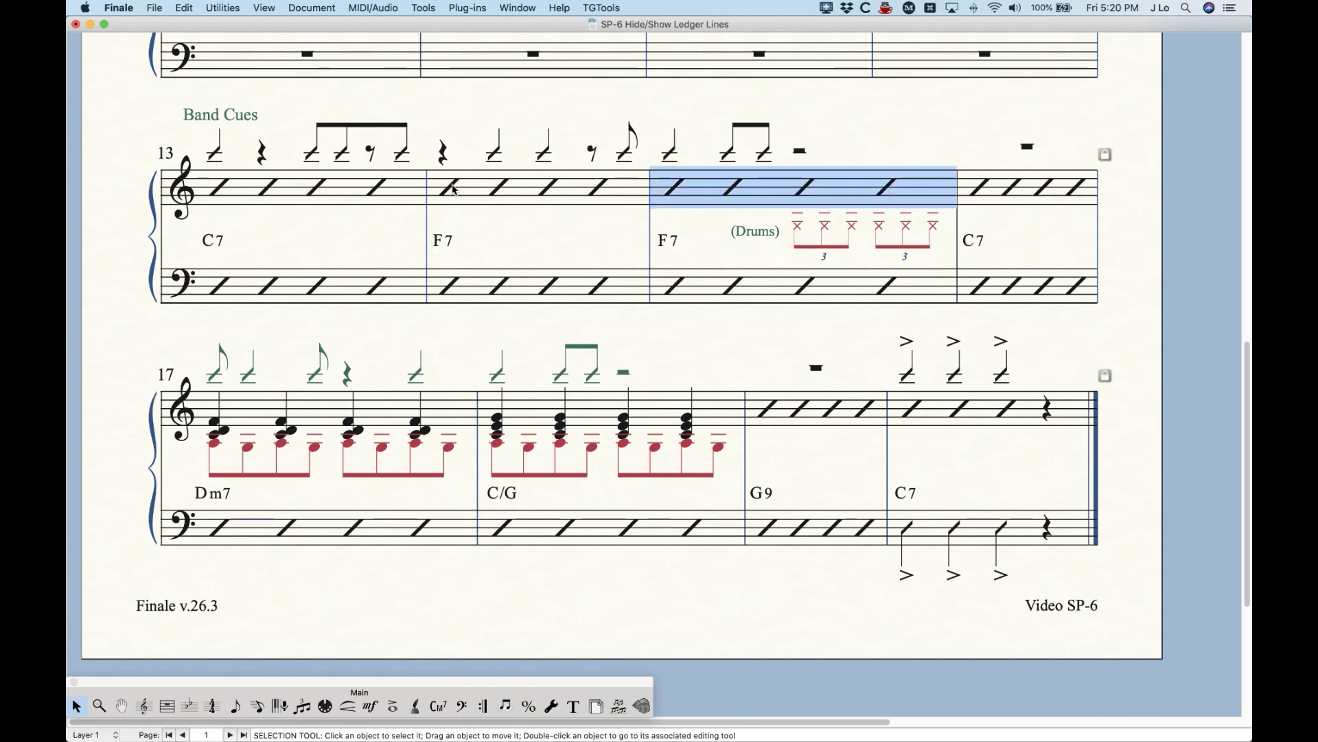
pyautogui.keyDown('shift'); pyautogui.click(349, 190); pyautogui.keyUp('shift')
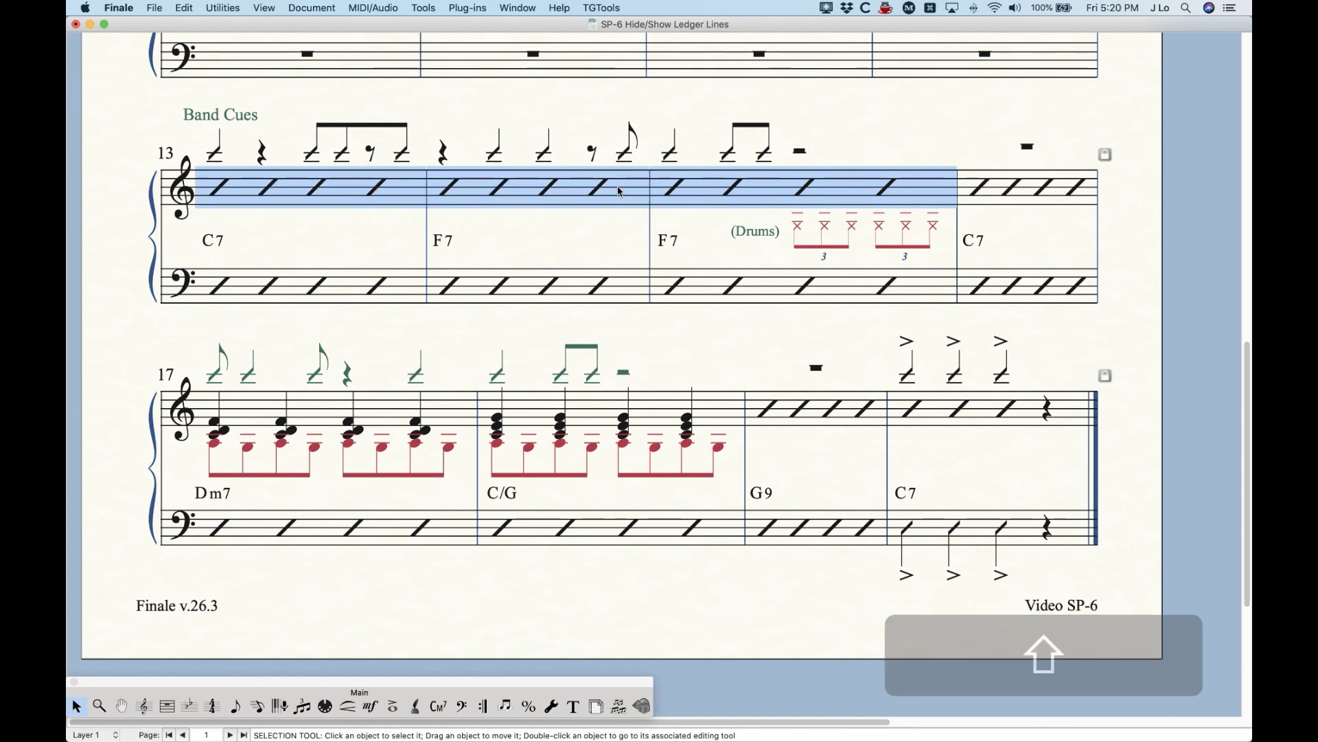
pyautogui.click(468, 8)
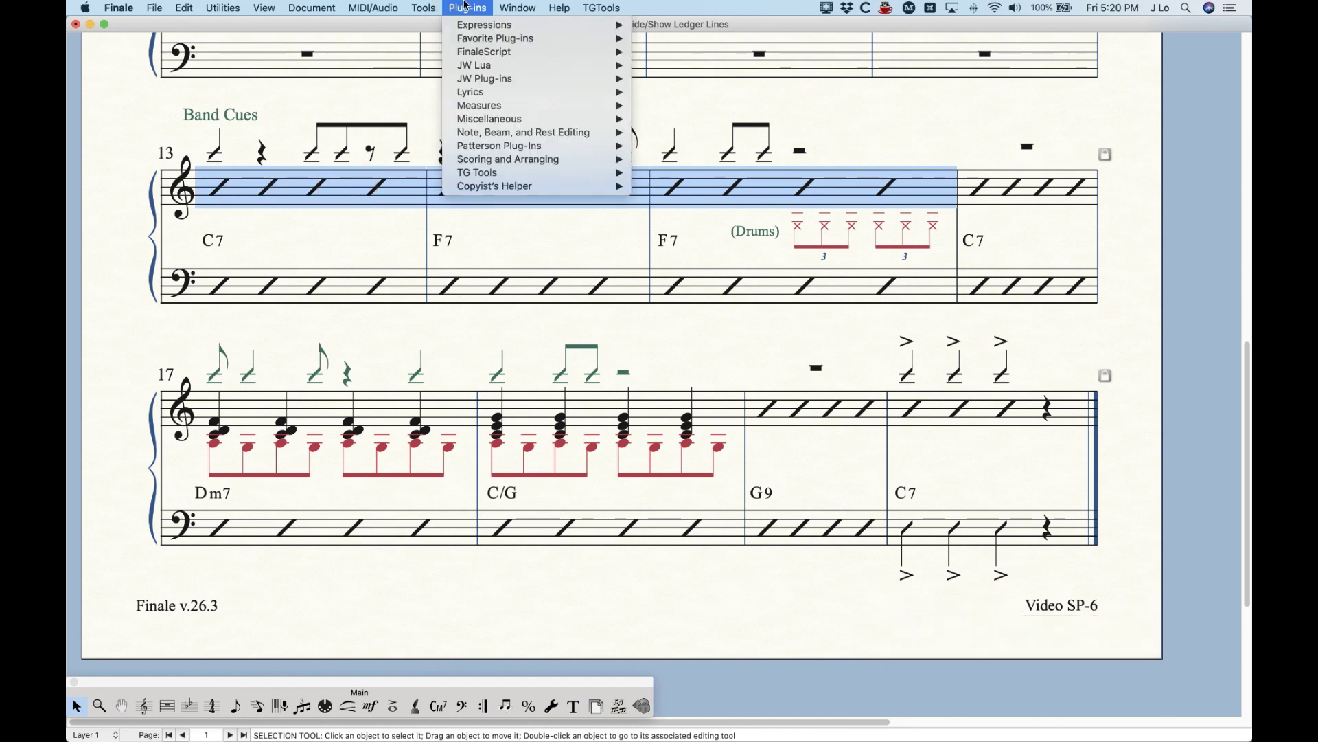
pyautogui.moveTo(480, 121)
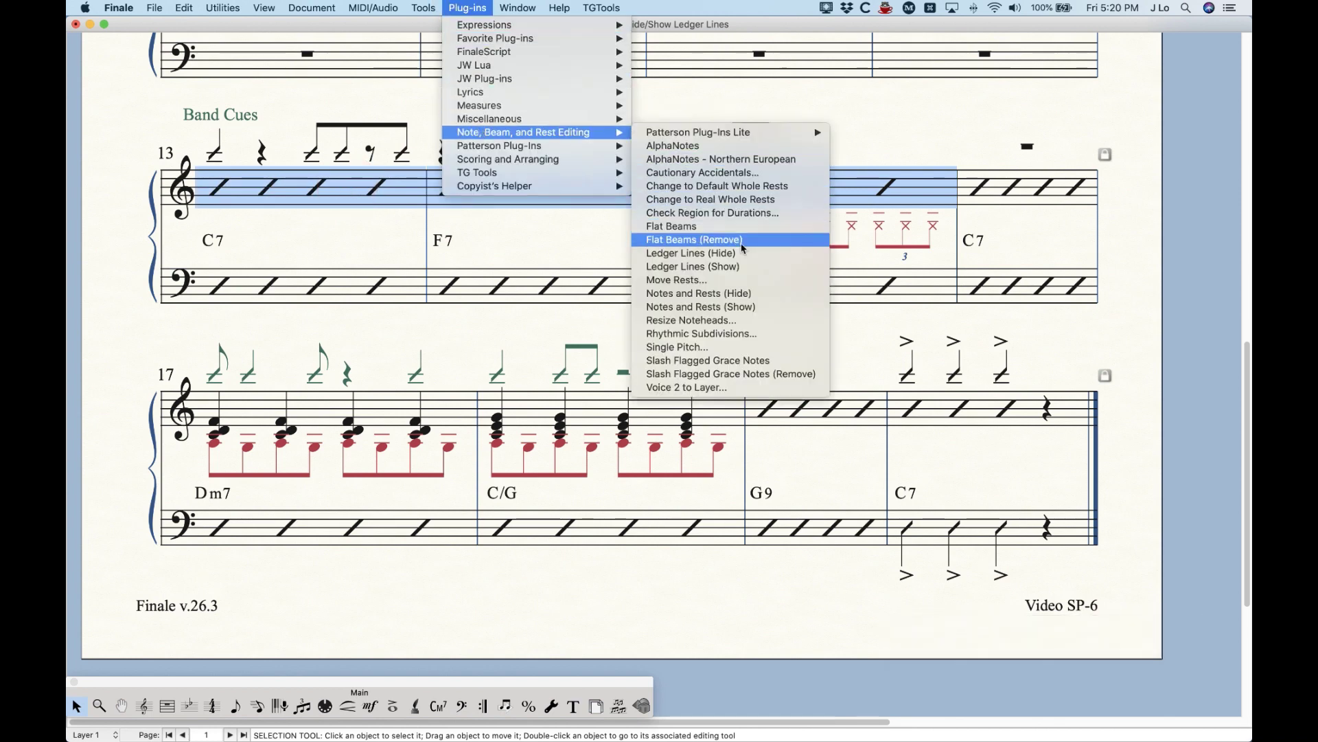
pyautogui.click(729, 254)
pyautogui.click(868, 117)
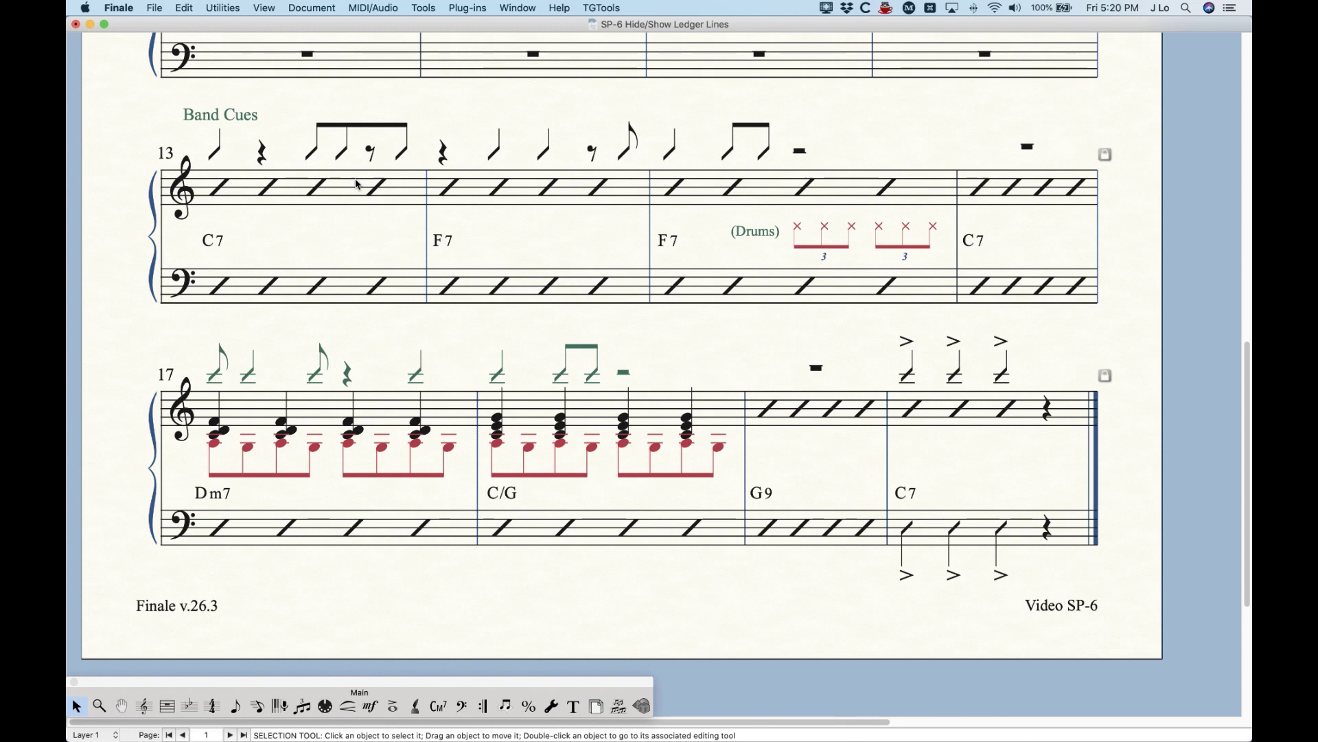
# Step: Undo the hiding, reselect measures 13–15 and run Ledger Lines (Hide) again
pyautogui.press('super+z')
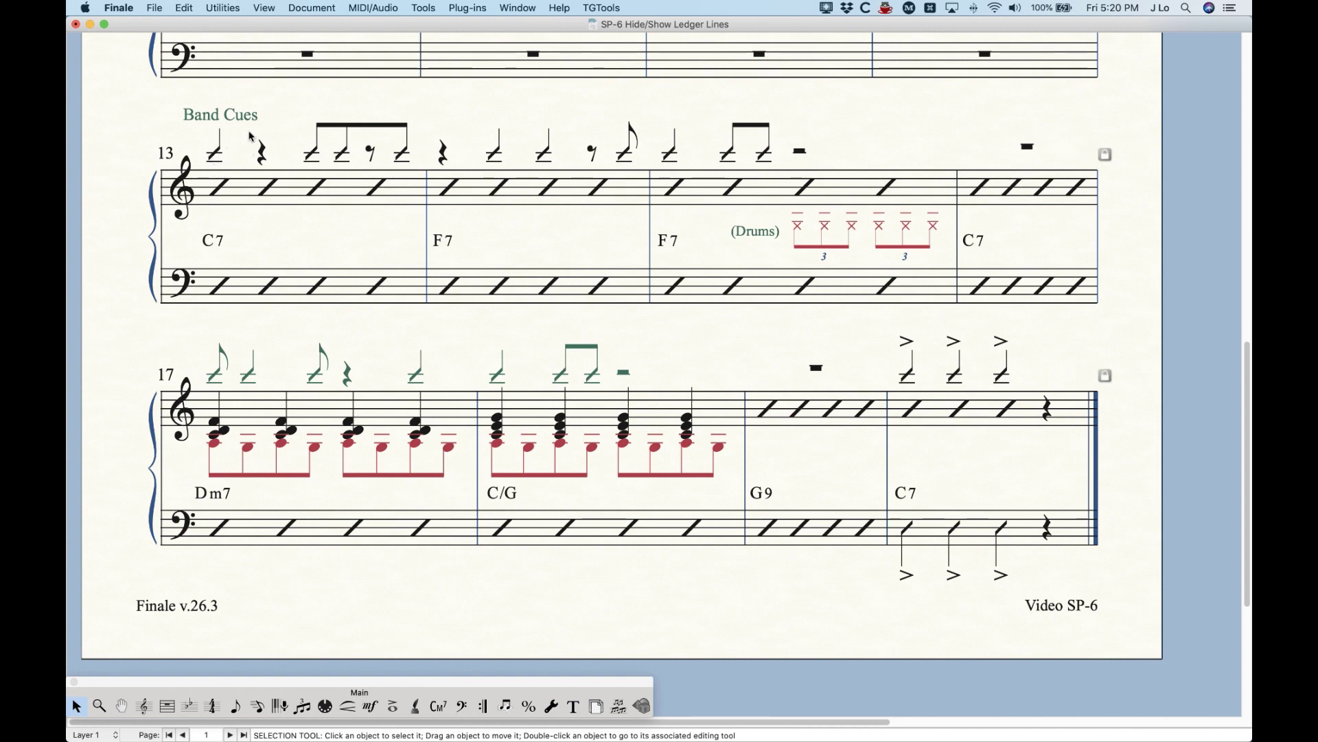
pyautogui.click(299, 201)
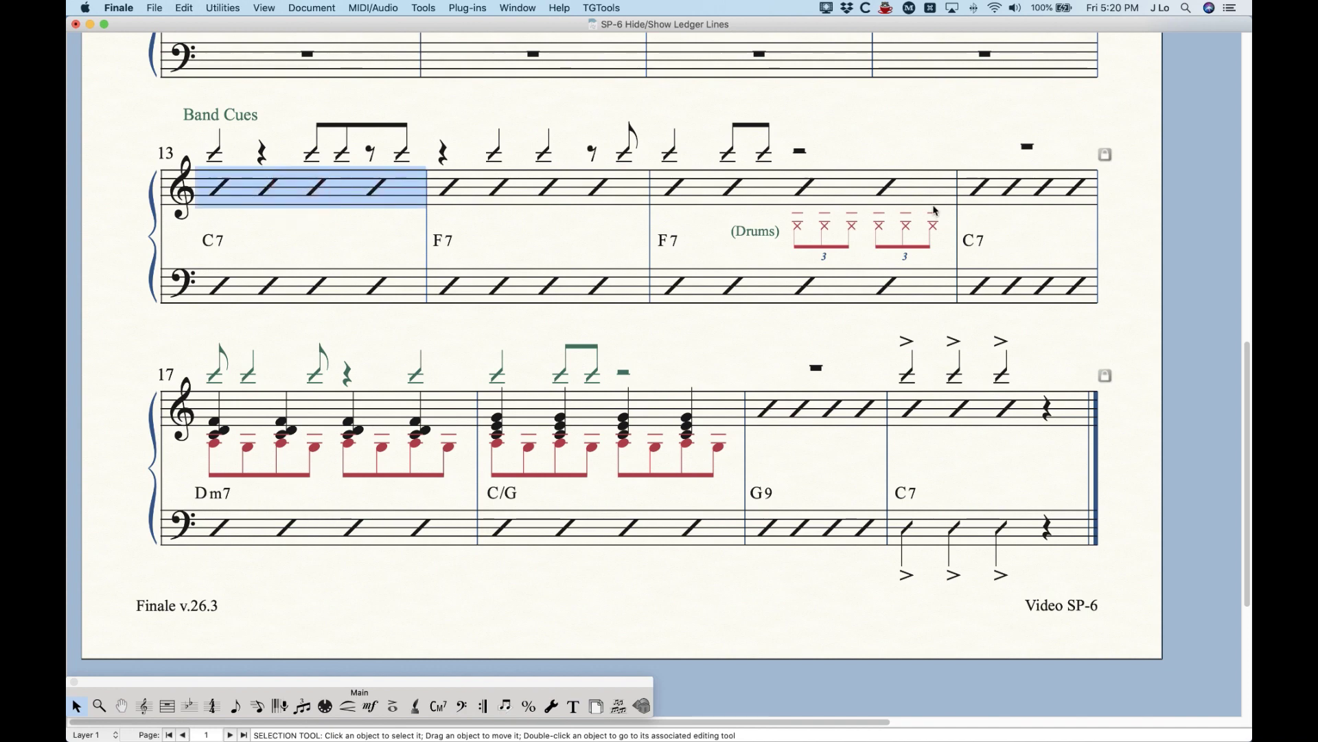
pyautogui.keyDown('shift'); pyautogui.click(891, 196); pyautogui.keyUp('shift')
pyautogui.hotkey('shift', '7')
pyautogui.hotkey('shift', '7')
pyautogui.hotkey('shift', '7')
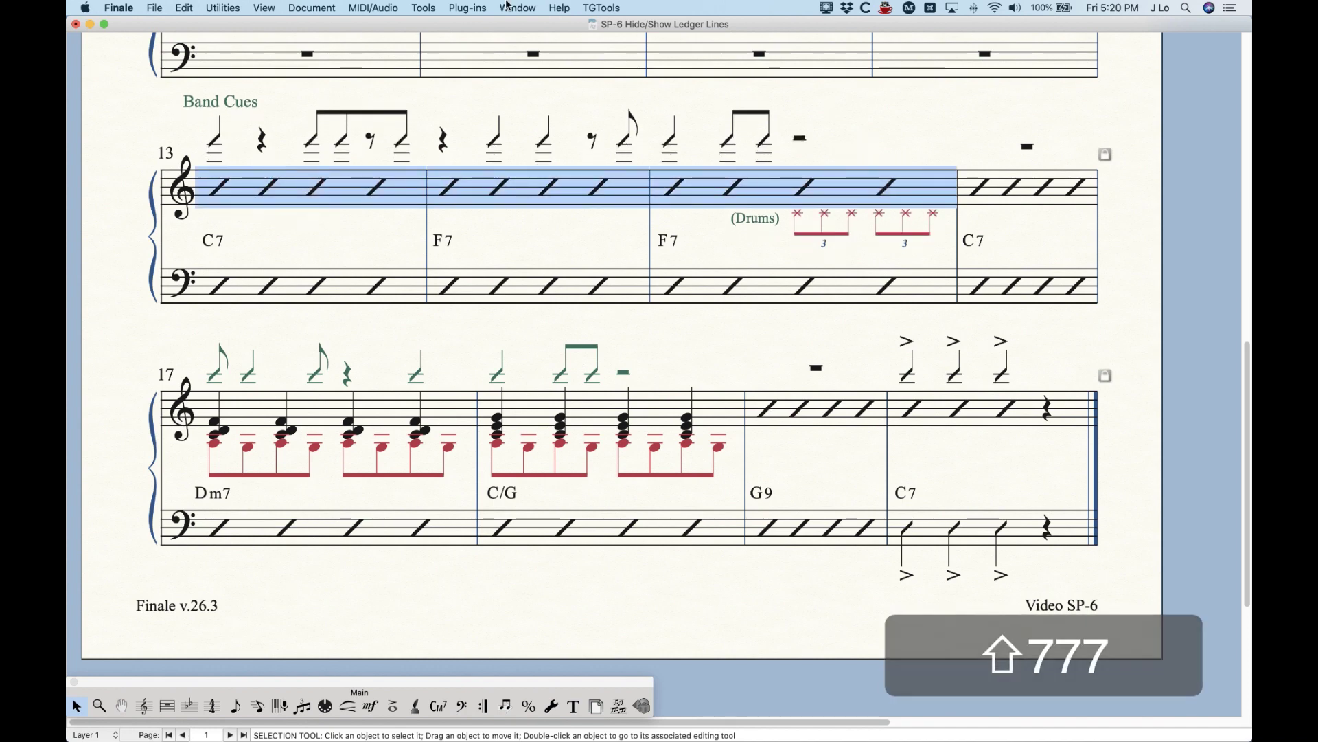
pyautogui.click(468, 7)
pyautogui.moveTo(519, 133)
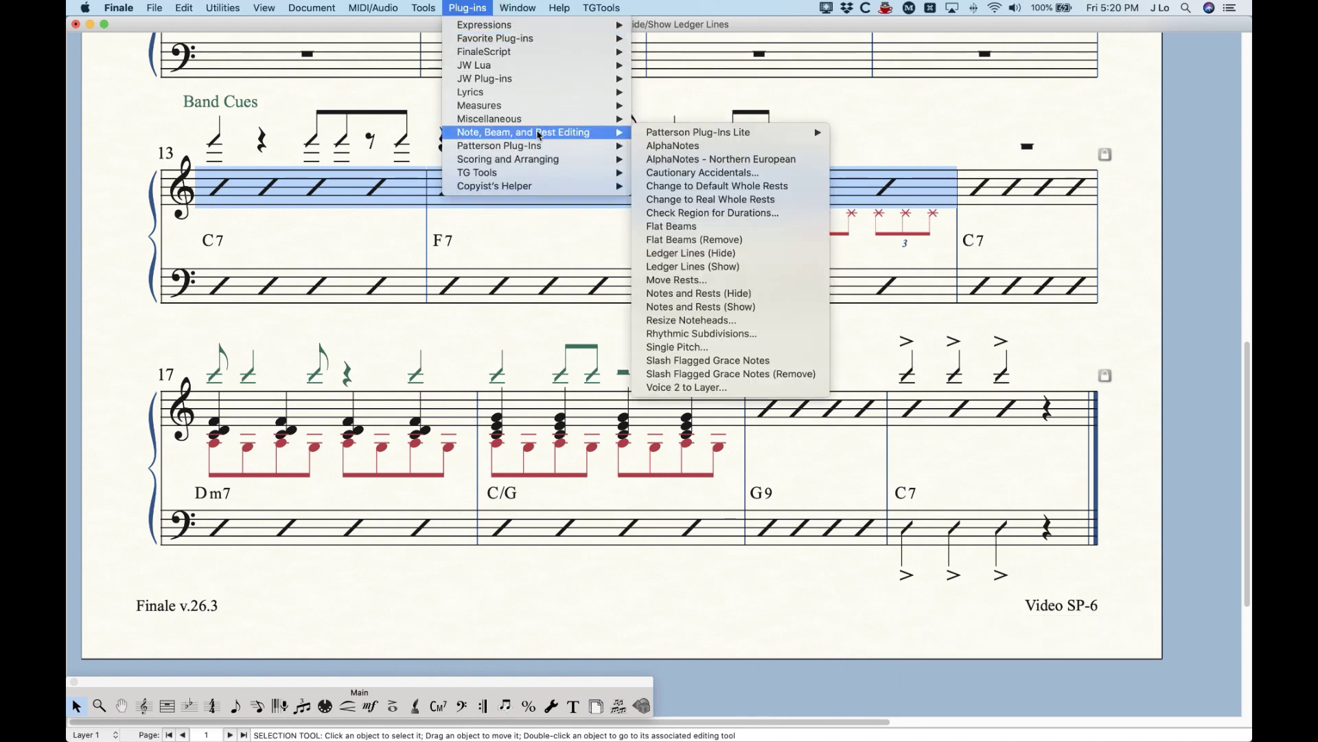
pyautogui.click(713, 254)
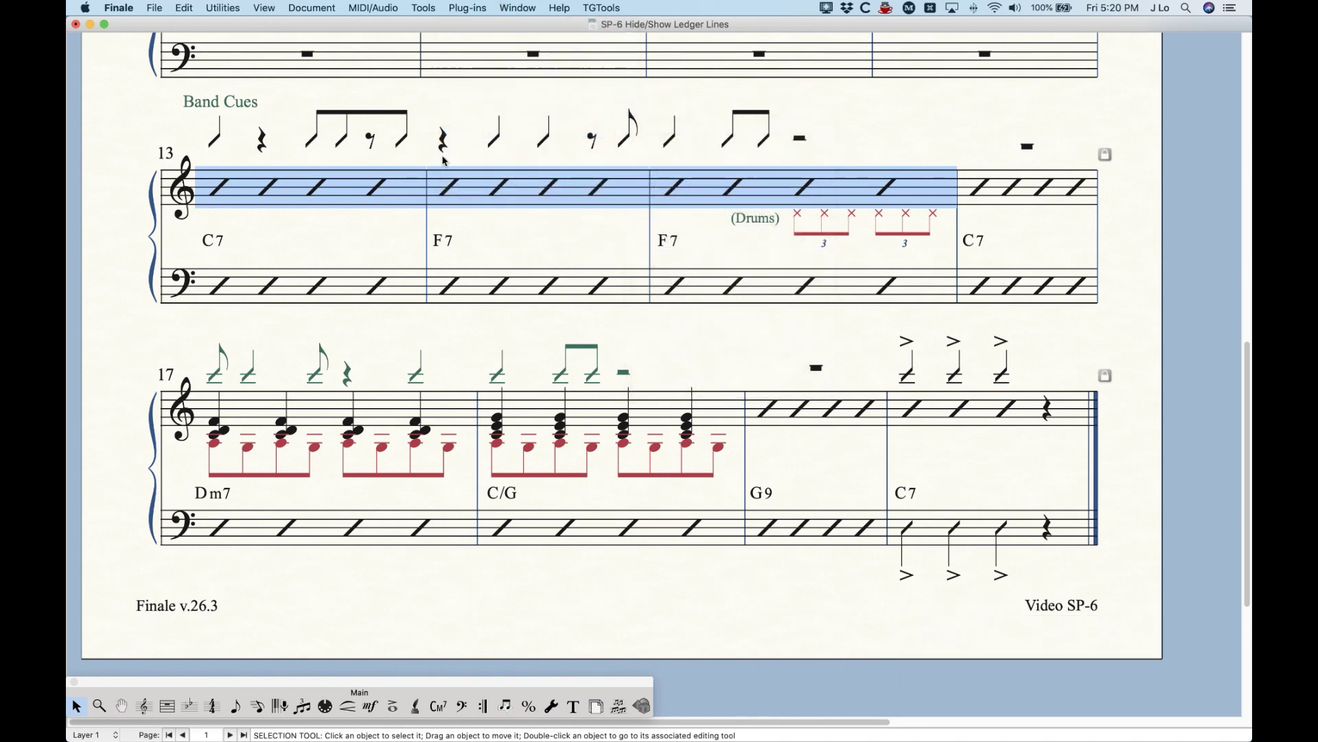
pyautogui.click(456, 108)
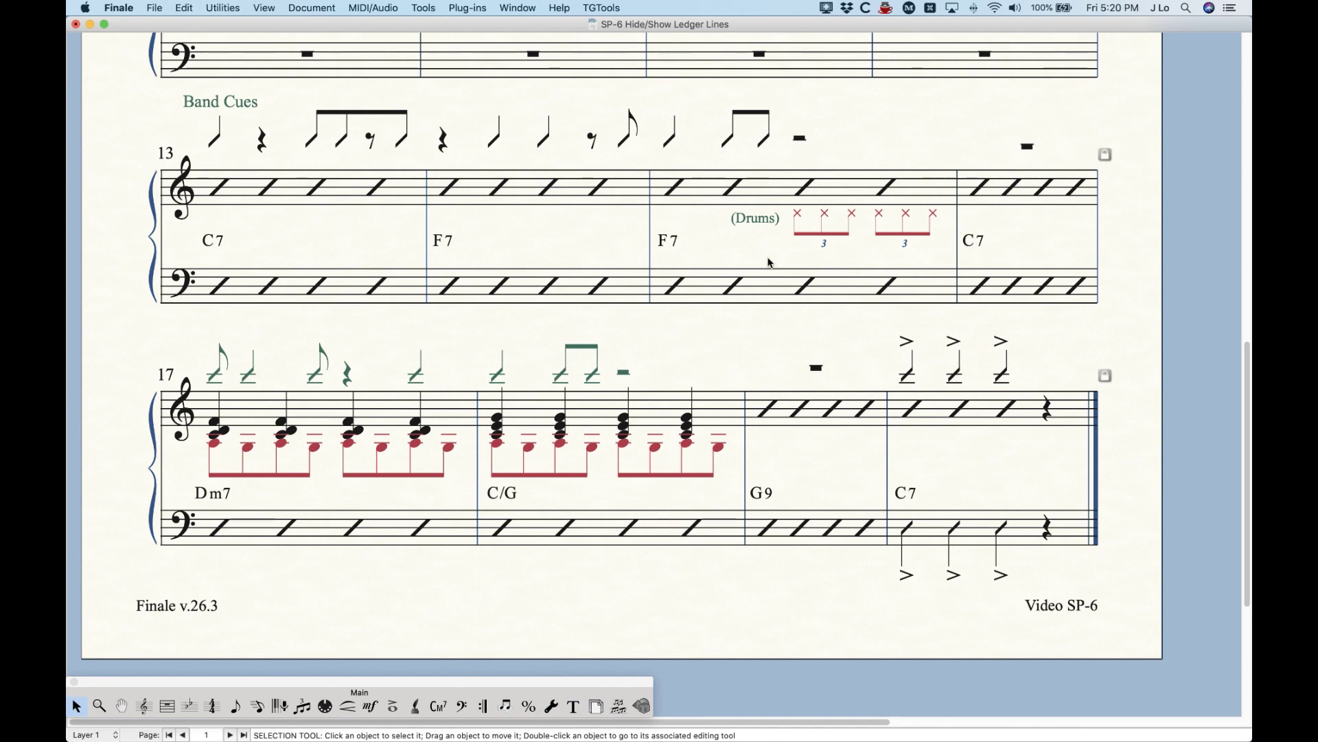
# Step: Undo twice, extend the selection back to measure 13 and reapply Ledger Lines (Hide) to measures 13–15
pyautogui.press('super+z')
pyautogui.press('super+z')
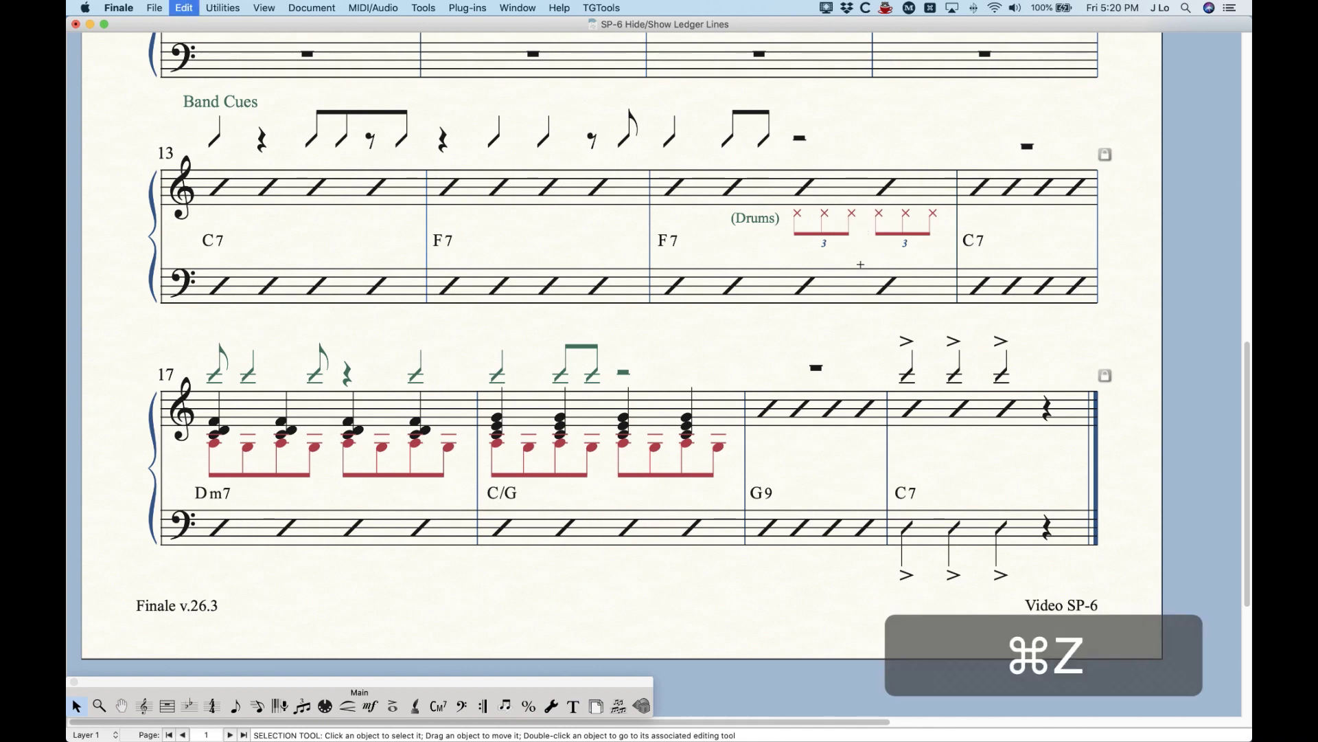
pyautogui.press('super+z')
pyautogui.press('super+z')
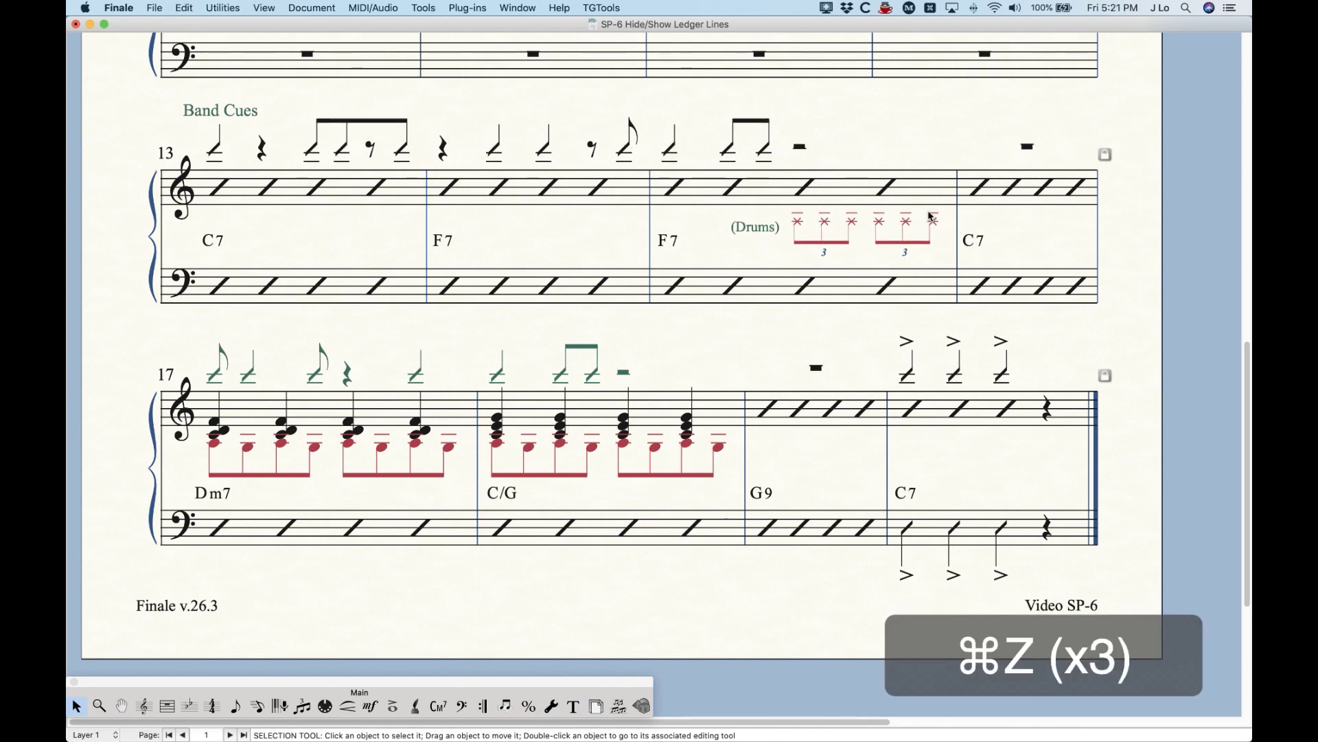
pyautogui.keyDown('shift'); pyautogui.click(313, 195); pyautogui.keyUp('shift')
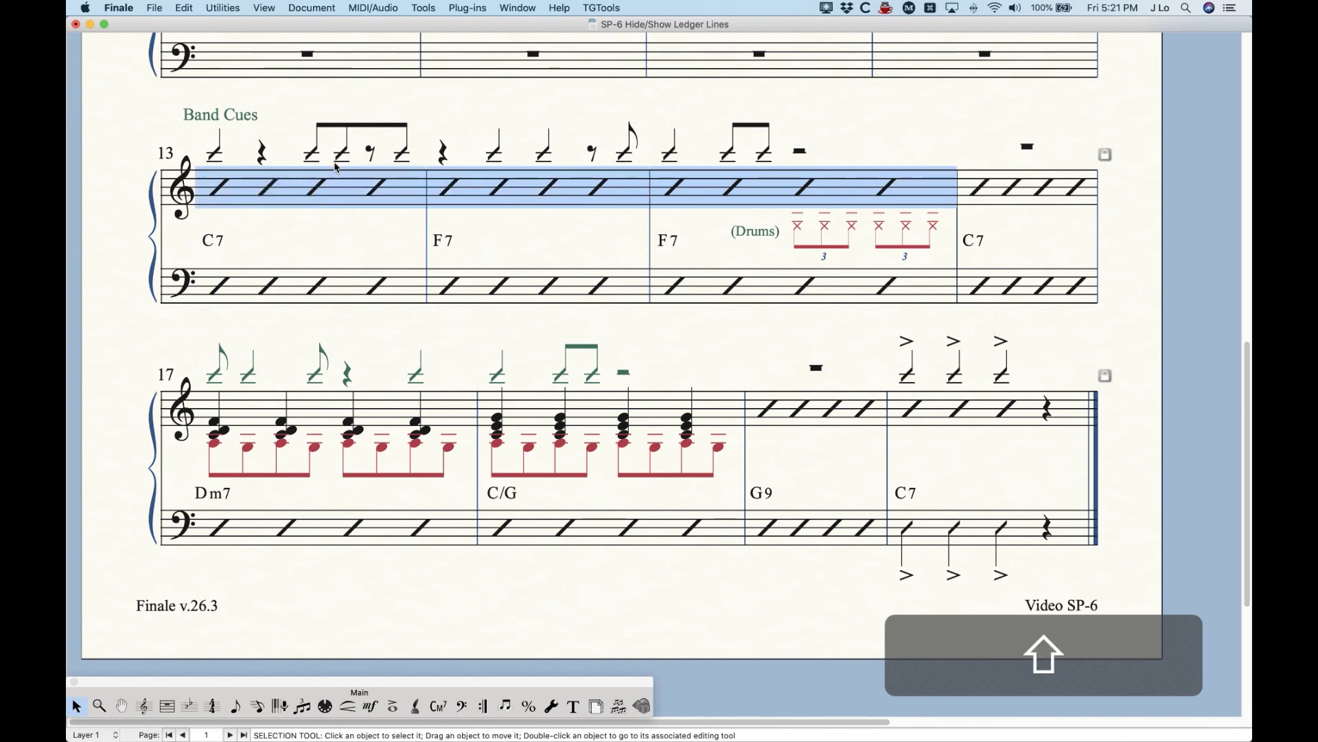
pyautogui.click(467, 8)
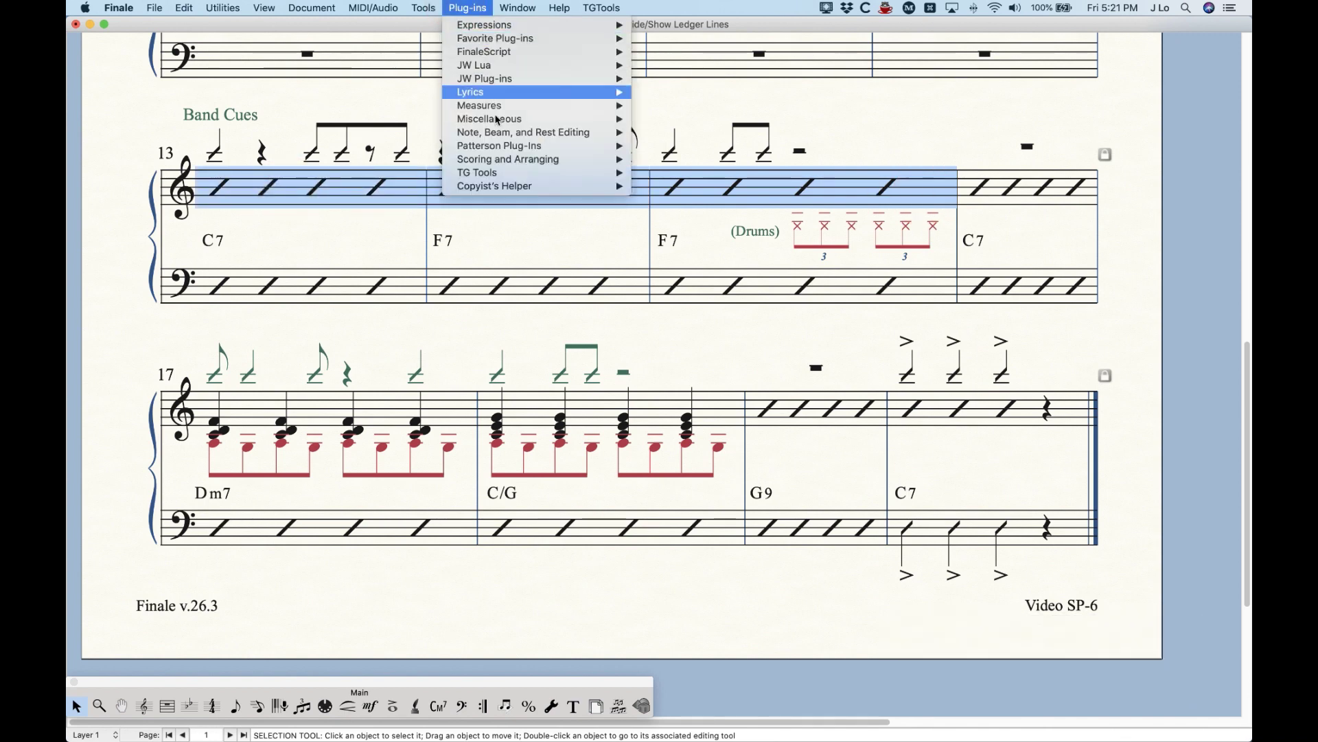
pyautogui.moveTo(529, 132)
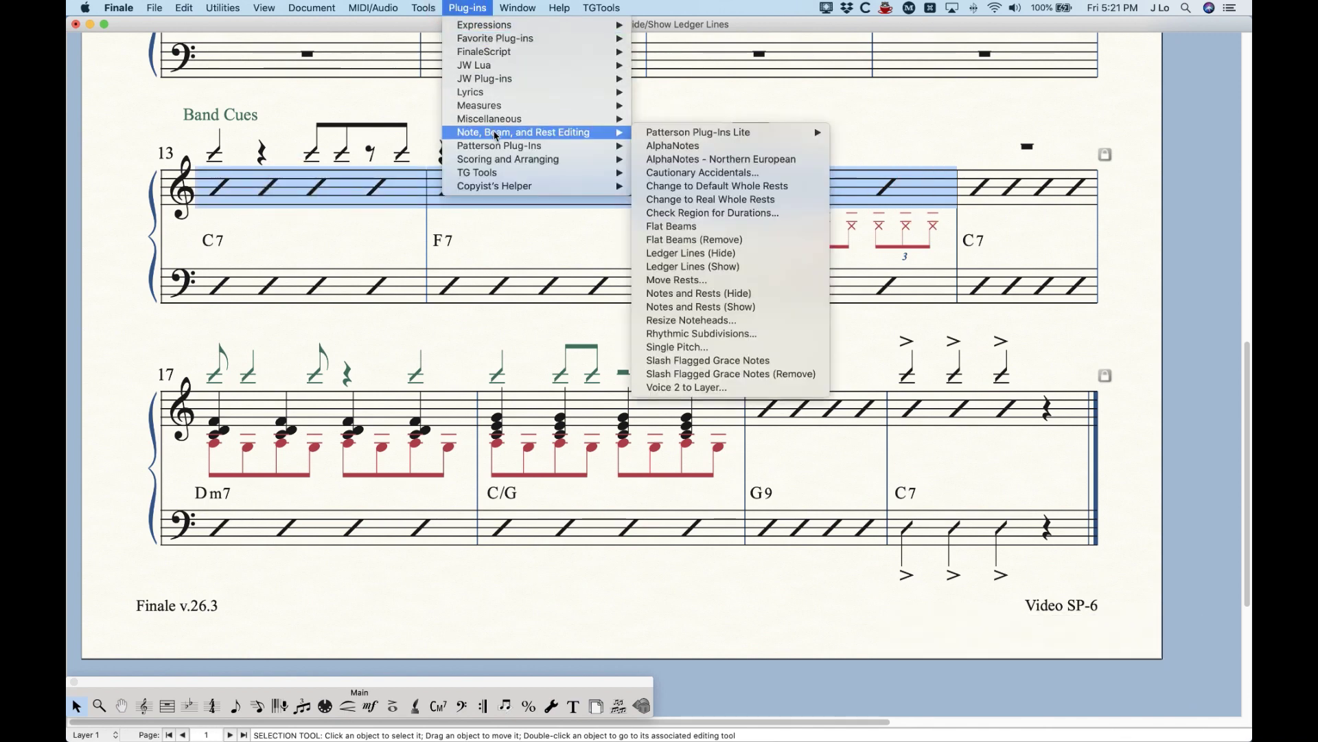
pyautogui.click(722, 253)
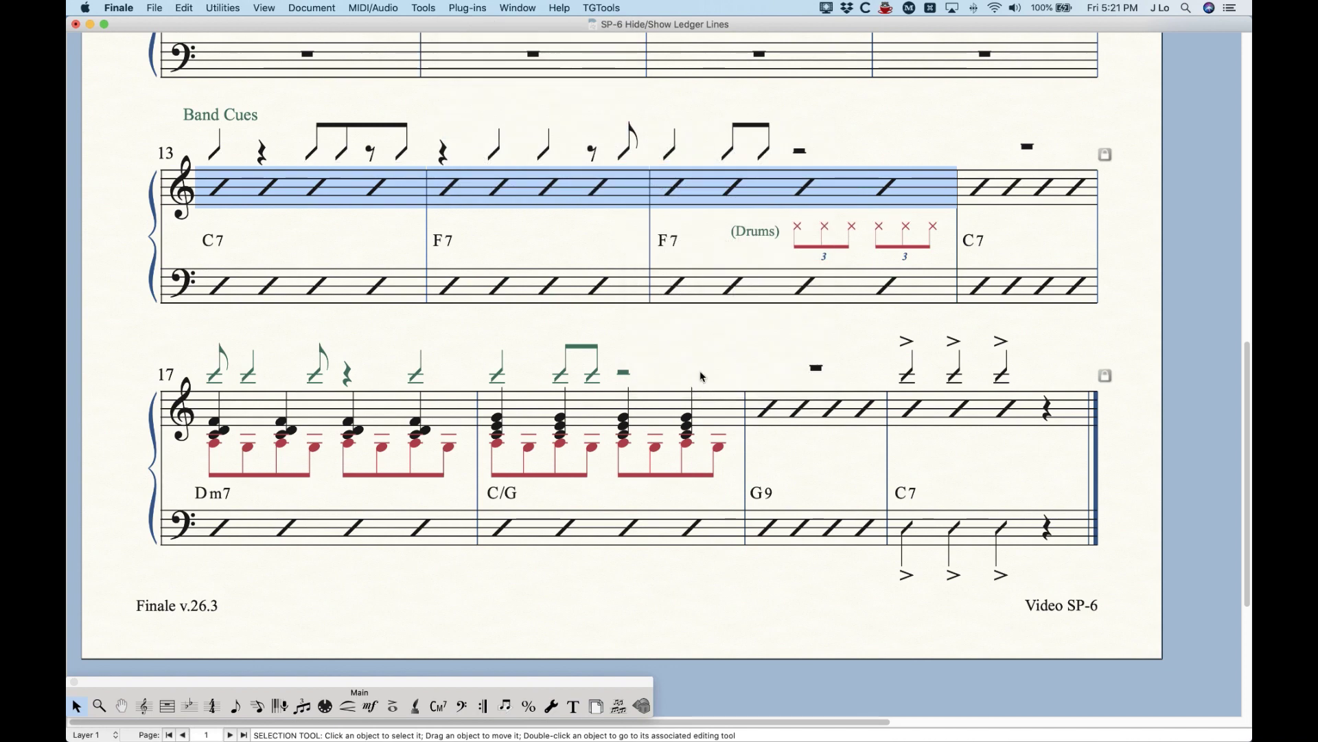
pyautogui.click(701, 375)
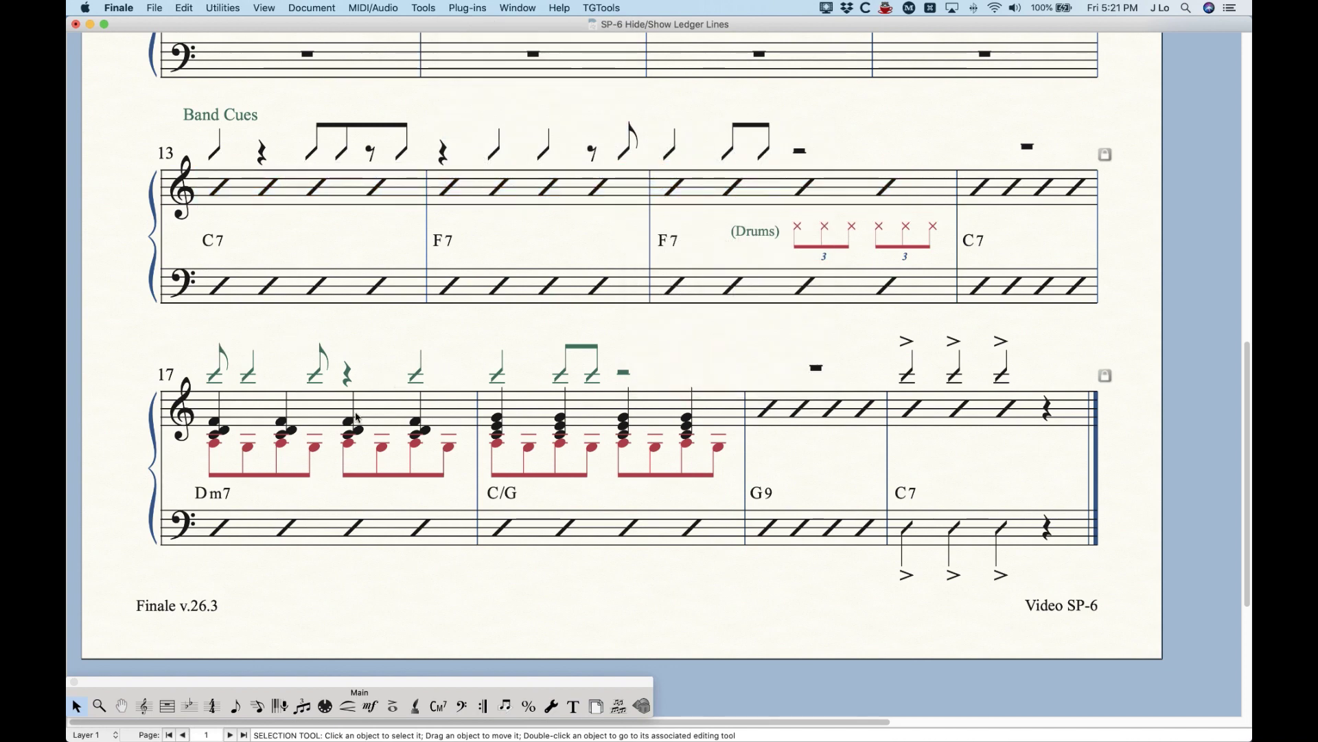
pyautogui.click(327, 413)
pyautogui.press('shift')
pyautogui.keyDown('shift'); pyautogui.click(591, 407); pyautogui.keyUp('shift')
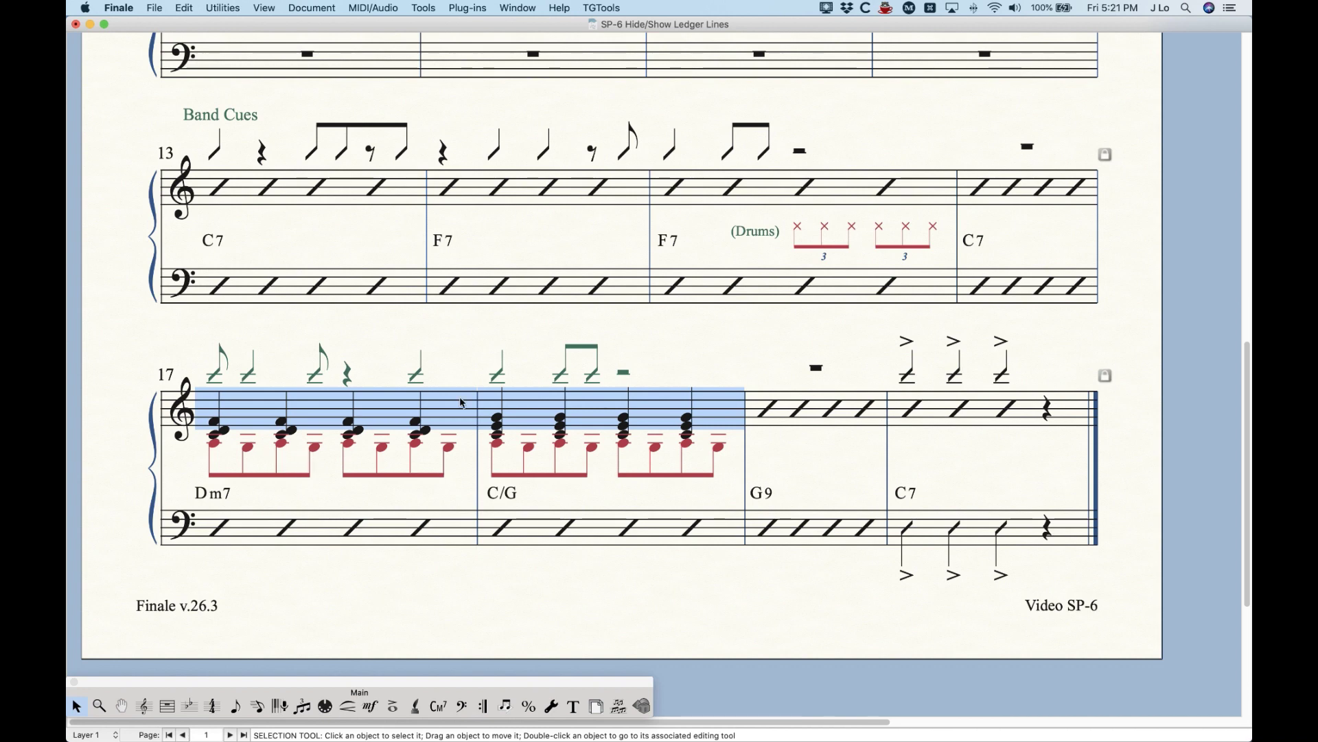
pyautogui.click(468, 8)
pyautogui.moveTo(498, 133)
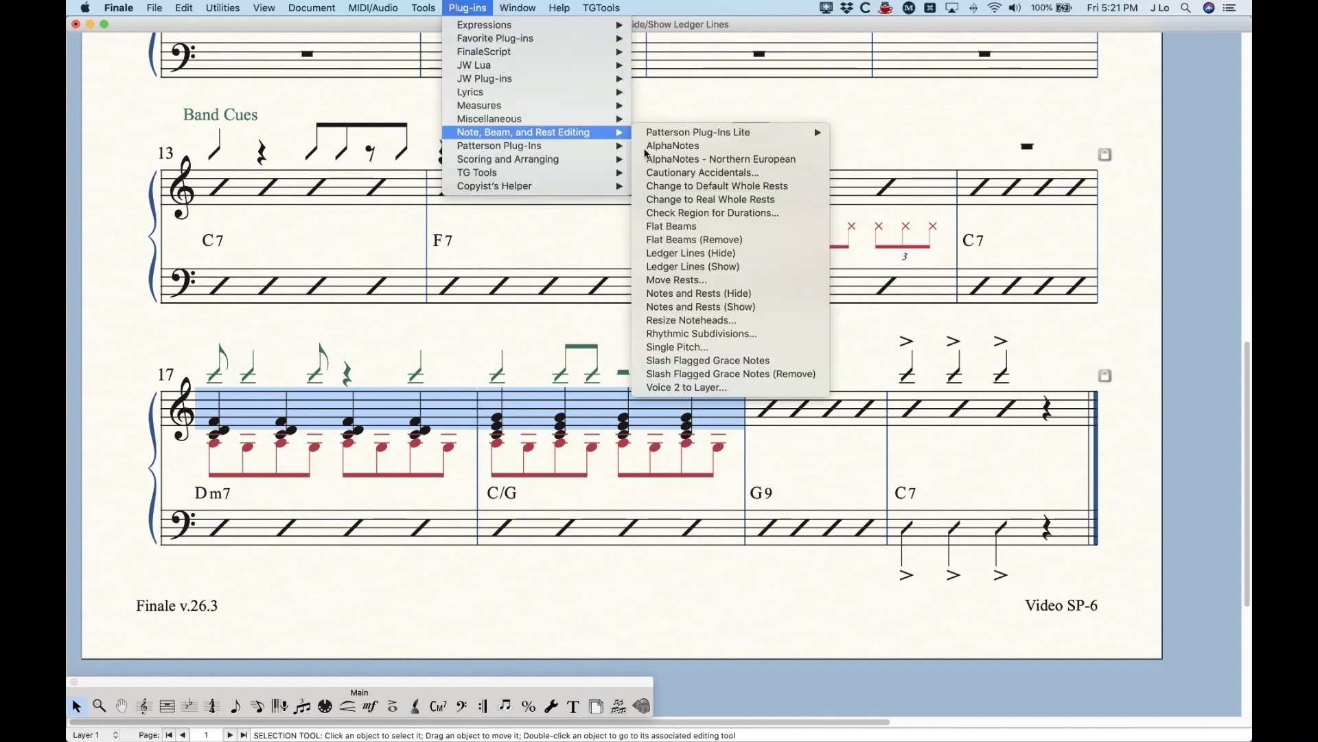
pyautogui.click(690, 253)
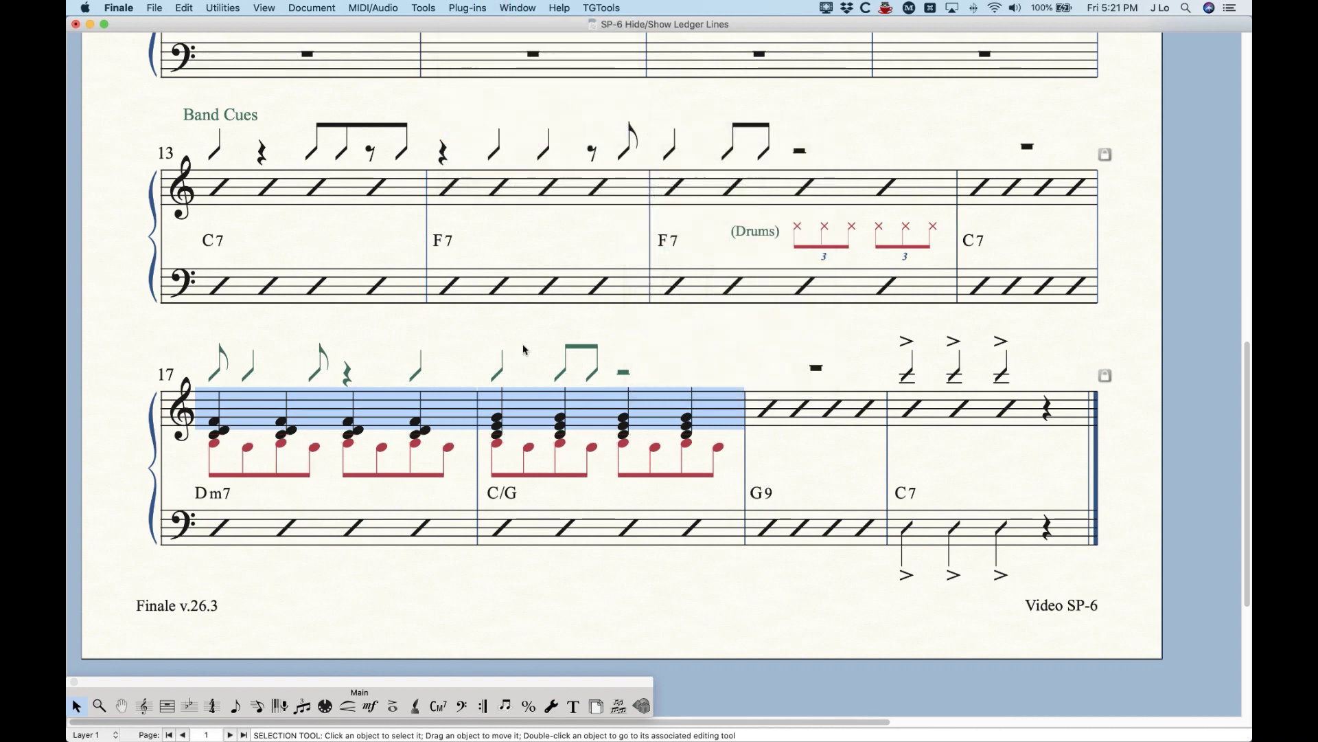
pyautogui.click(476, 456)
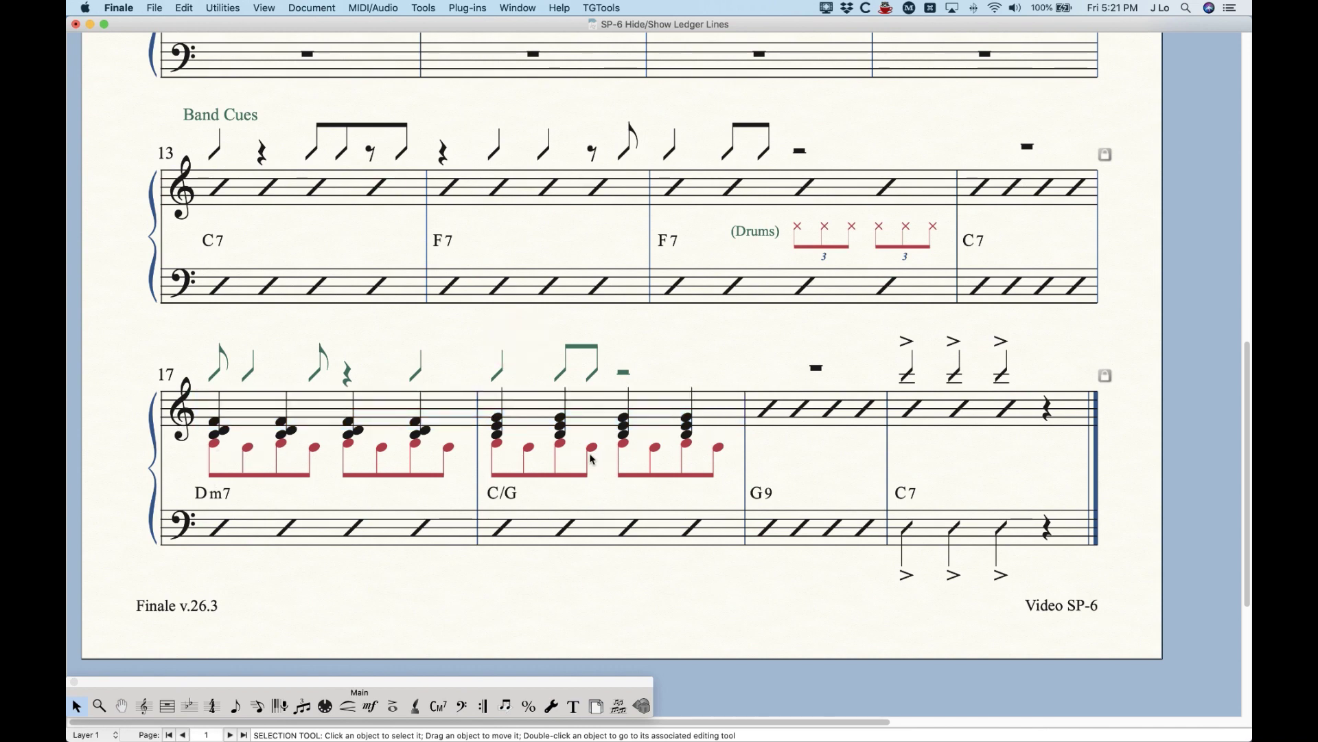
pyautogui.press('super')
pyautogui.press('super+z')
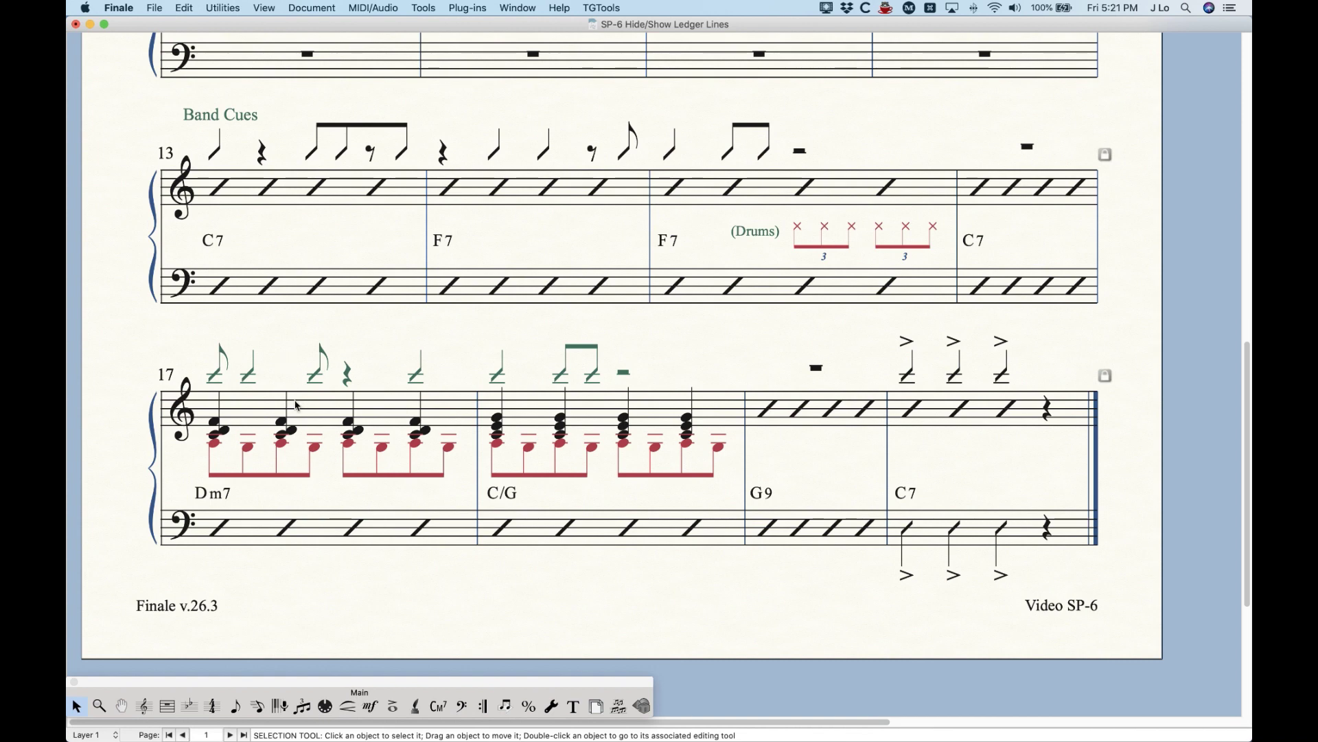
# Step: Make Layer 3 active, select measures 17–18 and turn on Show Active Layer Only
pyautogui.click(108, 735)
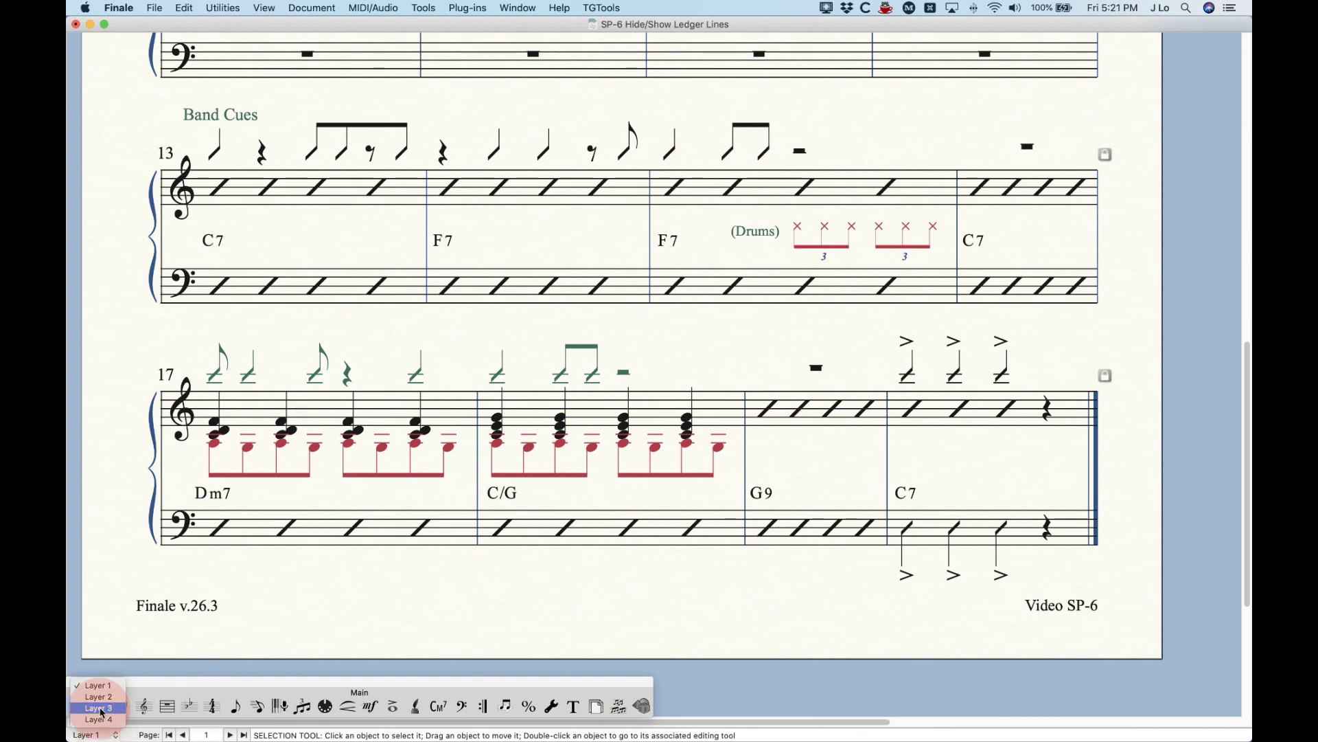
pyautogui.click(93, 686)
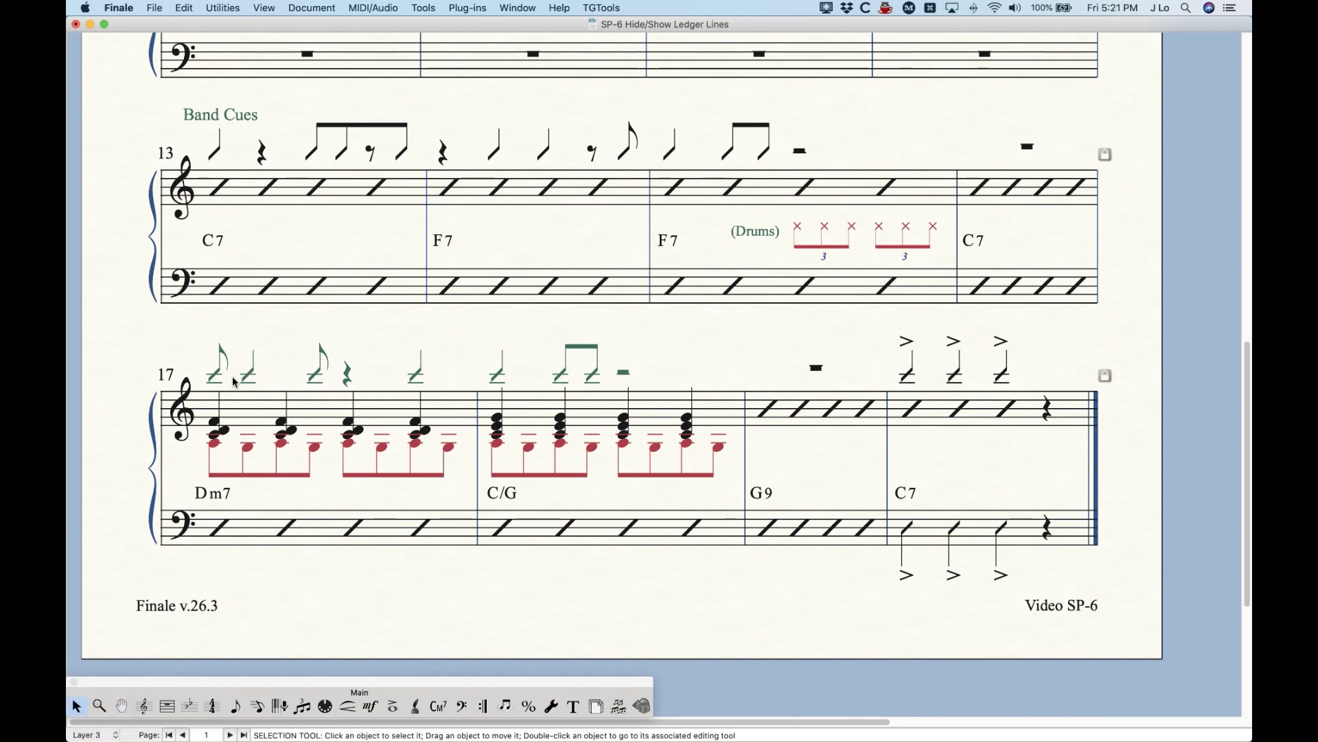
pyautogui.click(305, 404)
pyautogui.keyDown('shift'); pyautogui.click(503, 405); pyautogui.keyUp('shift')
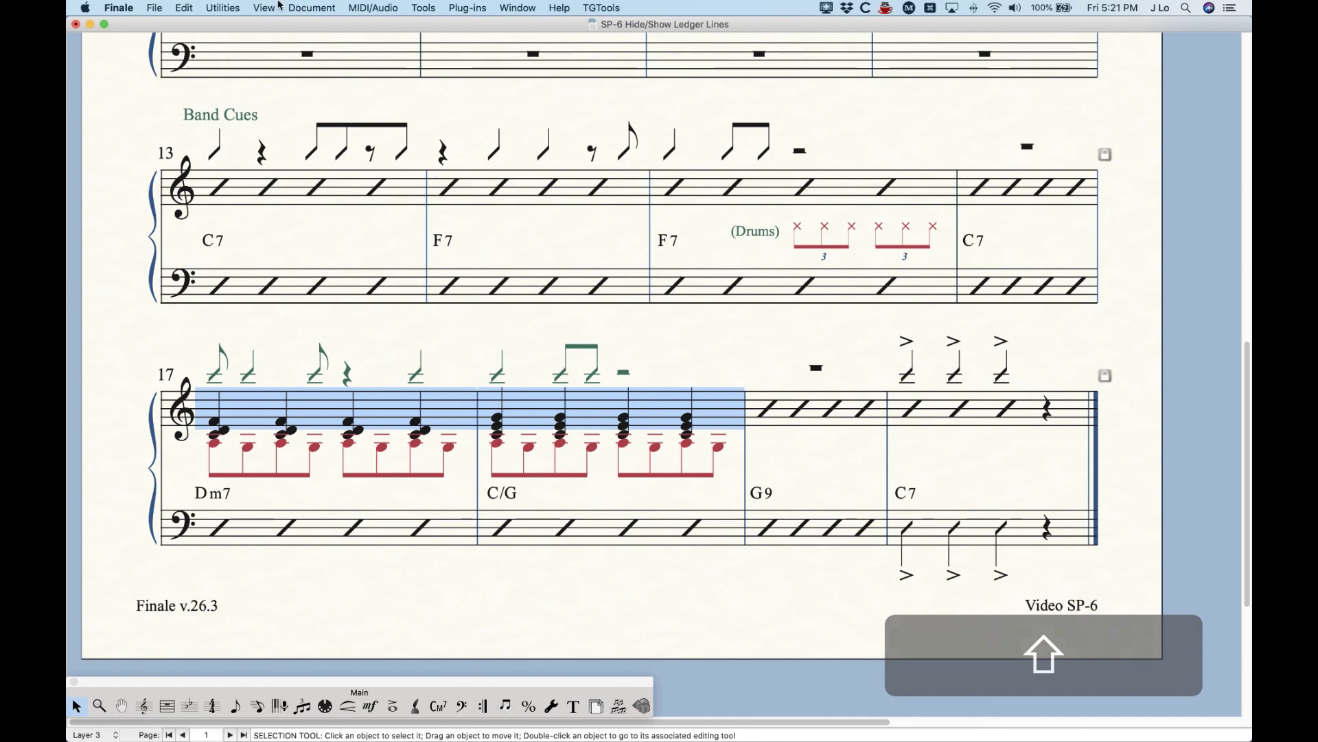
pyautogui.click(311, 7)
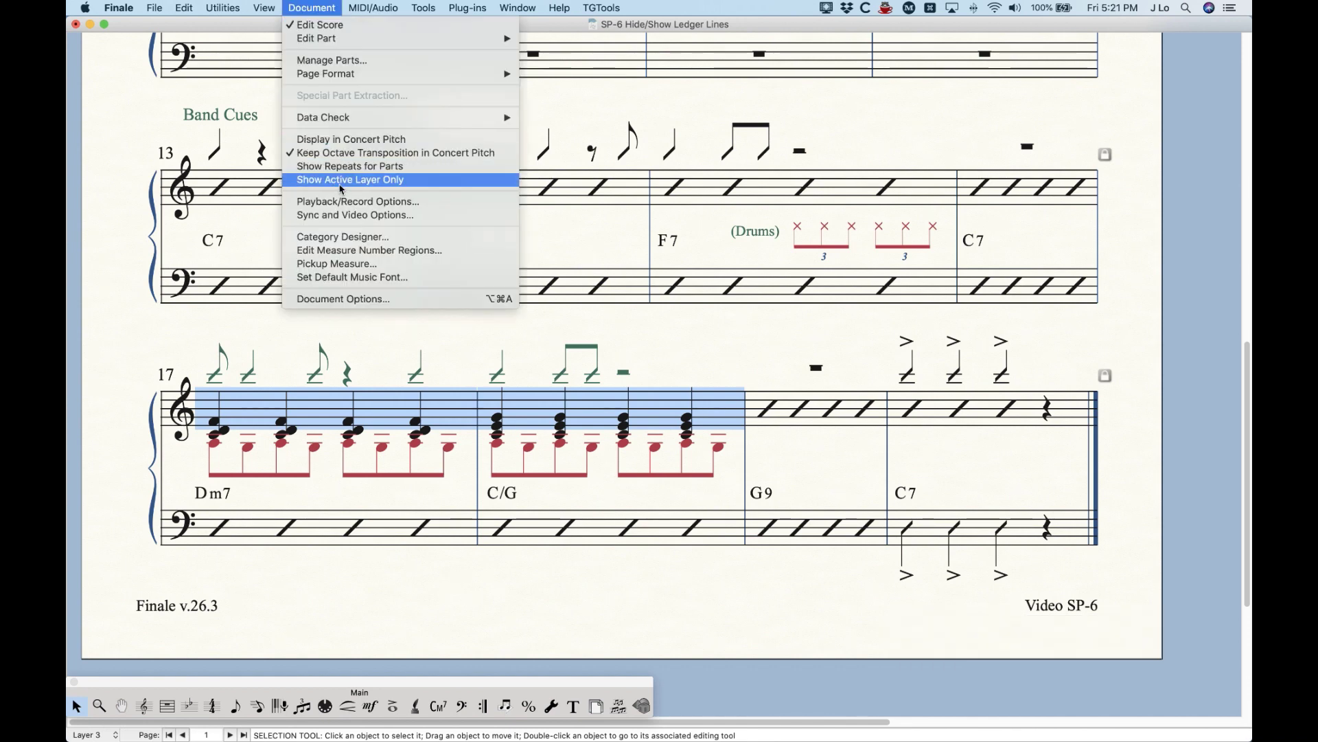
pyautogui.click(339, 179)
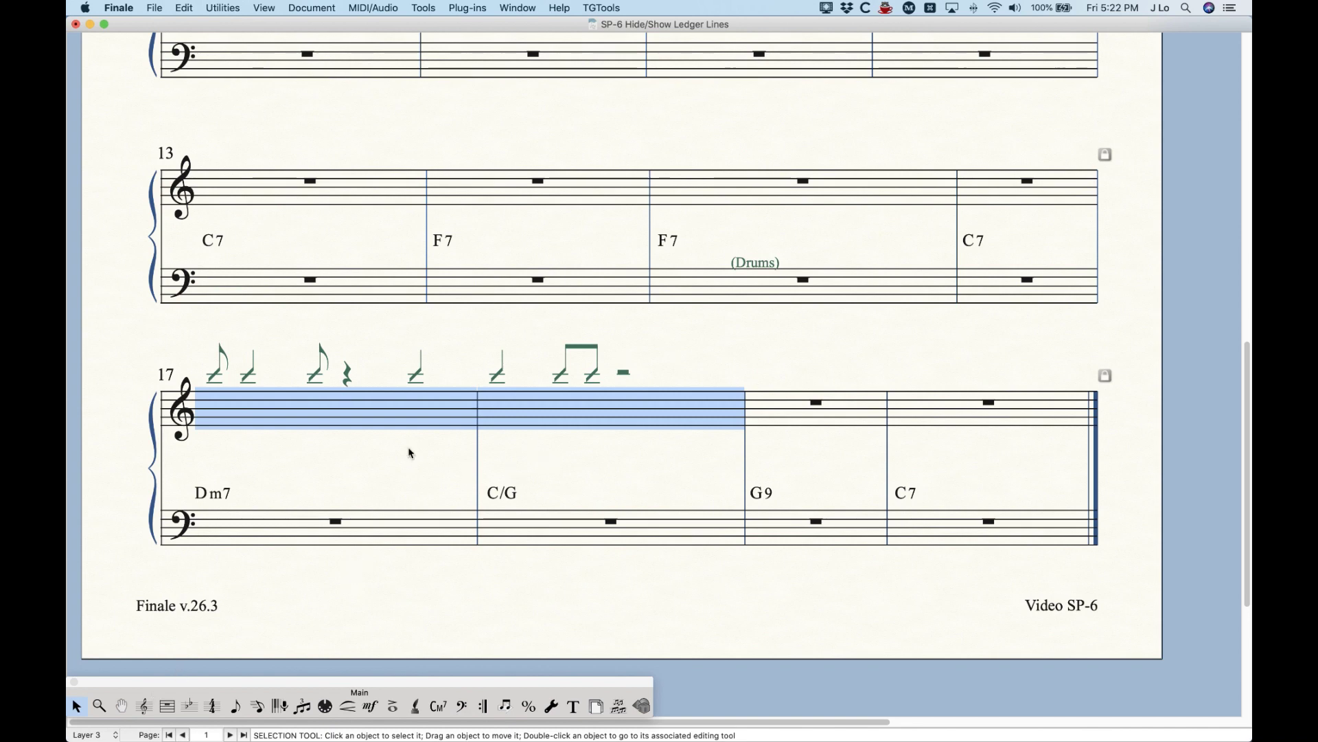
# Step: Hide the ledger lines on the Layer 3 notes in measures 17–18
pyautogui.click(470, 7)
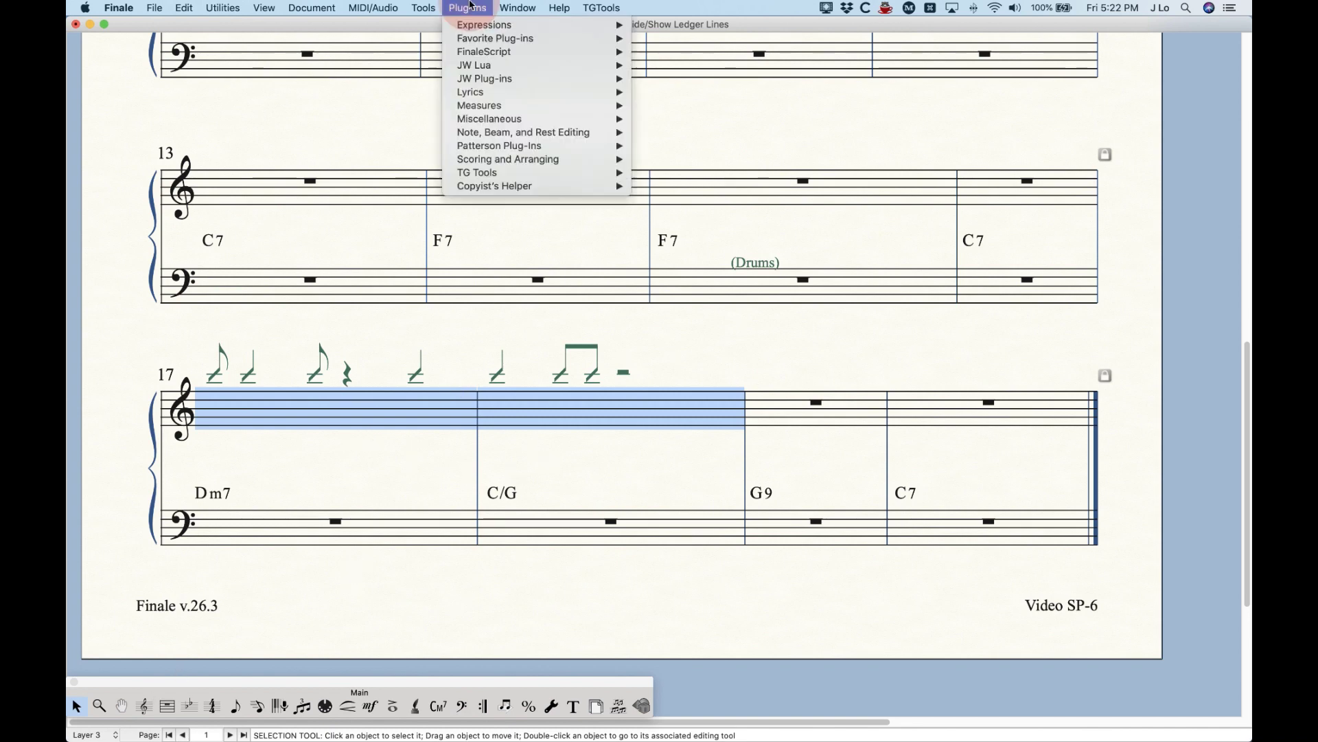
pyautogui.moveTo(522, 132)
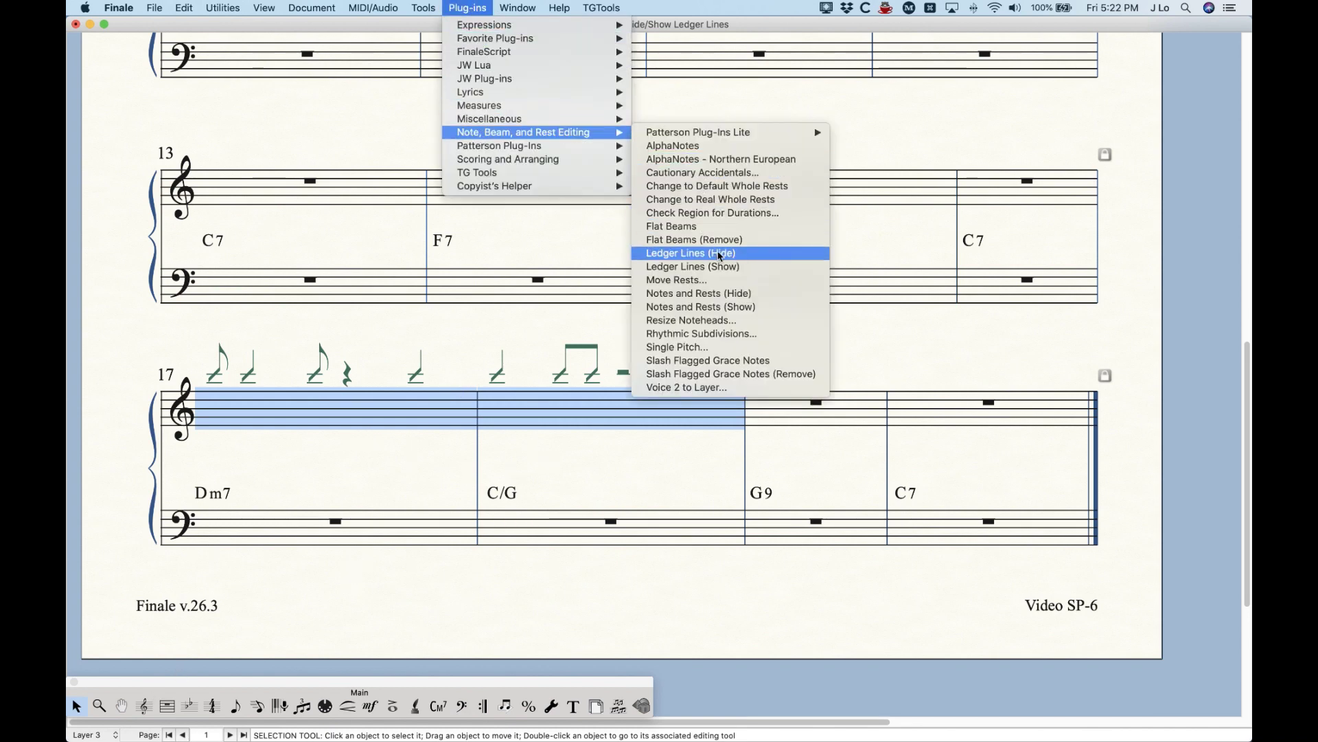
pyautogui.click(755, 253)
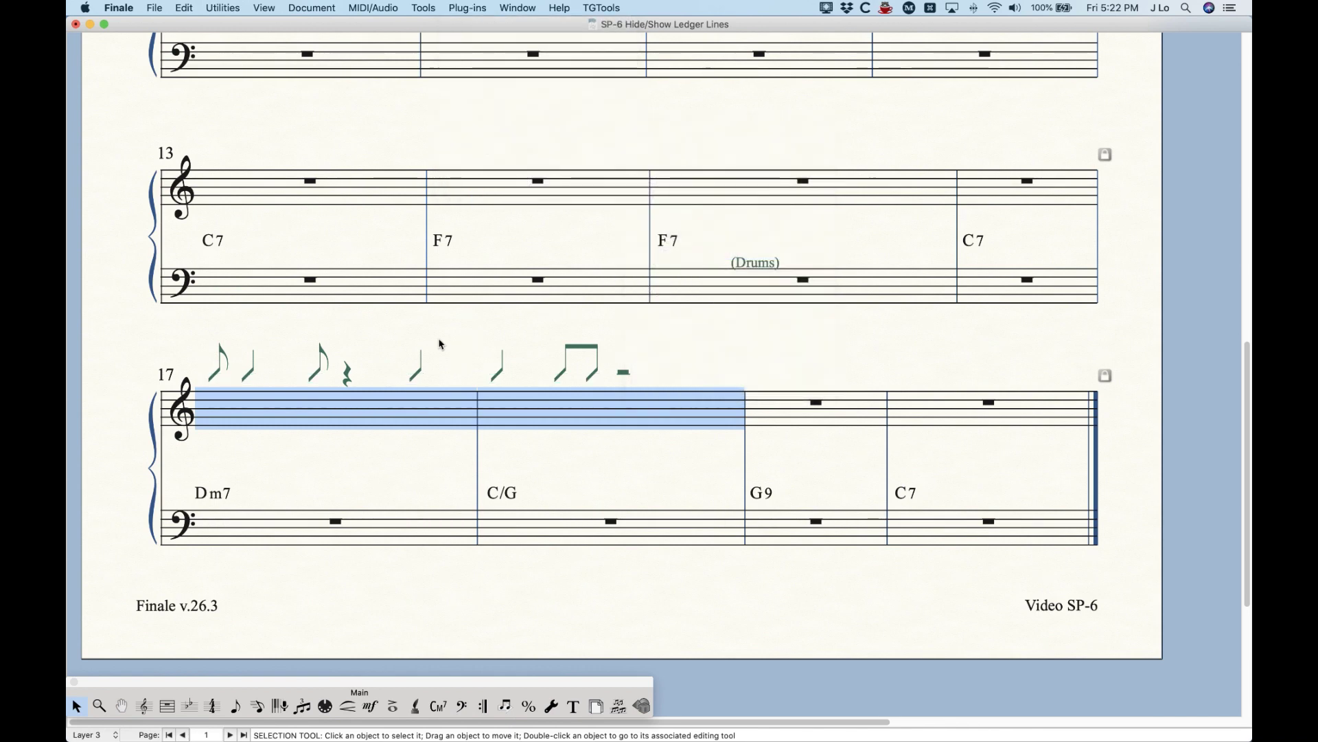
# Step: Uncheck Document > Show Active Layer Only so every layer displays
pyautogui.click(328, 5)
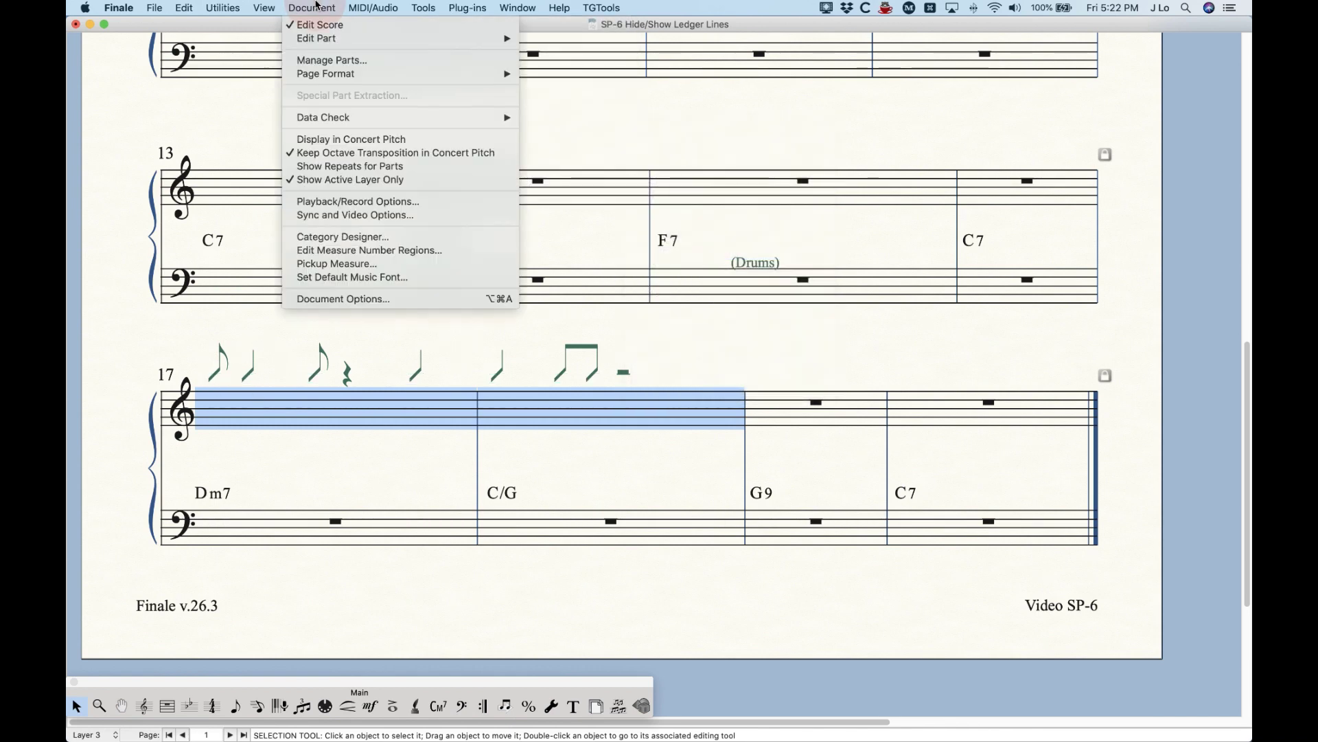
pyautogui.click(313, 183)
pyautogui.click(460, 332)
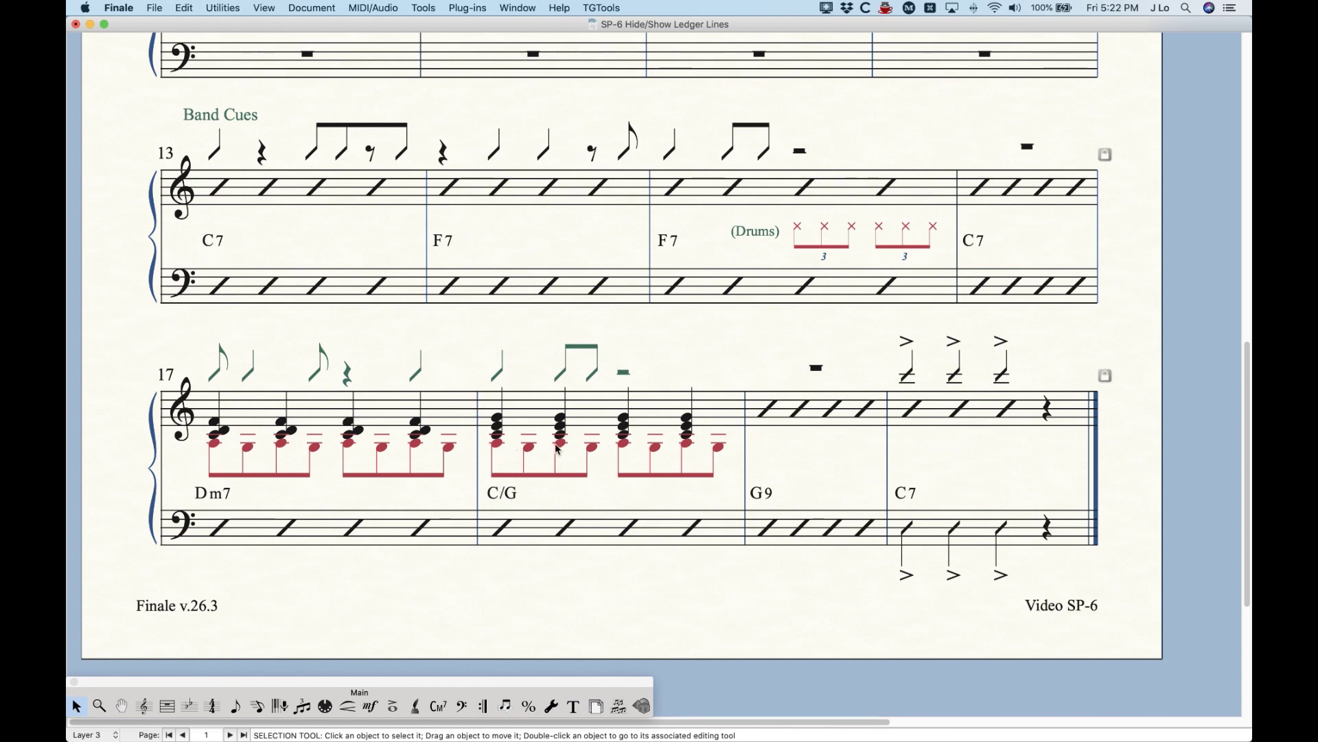
# Step: Switch to Layer 1, select treble measure 20 and run Ledger Lines (Hide) on it
pyautogui.press('alt+super+1')
pyautogui.click(982, 423)
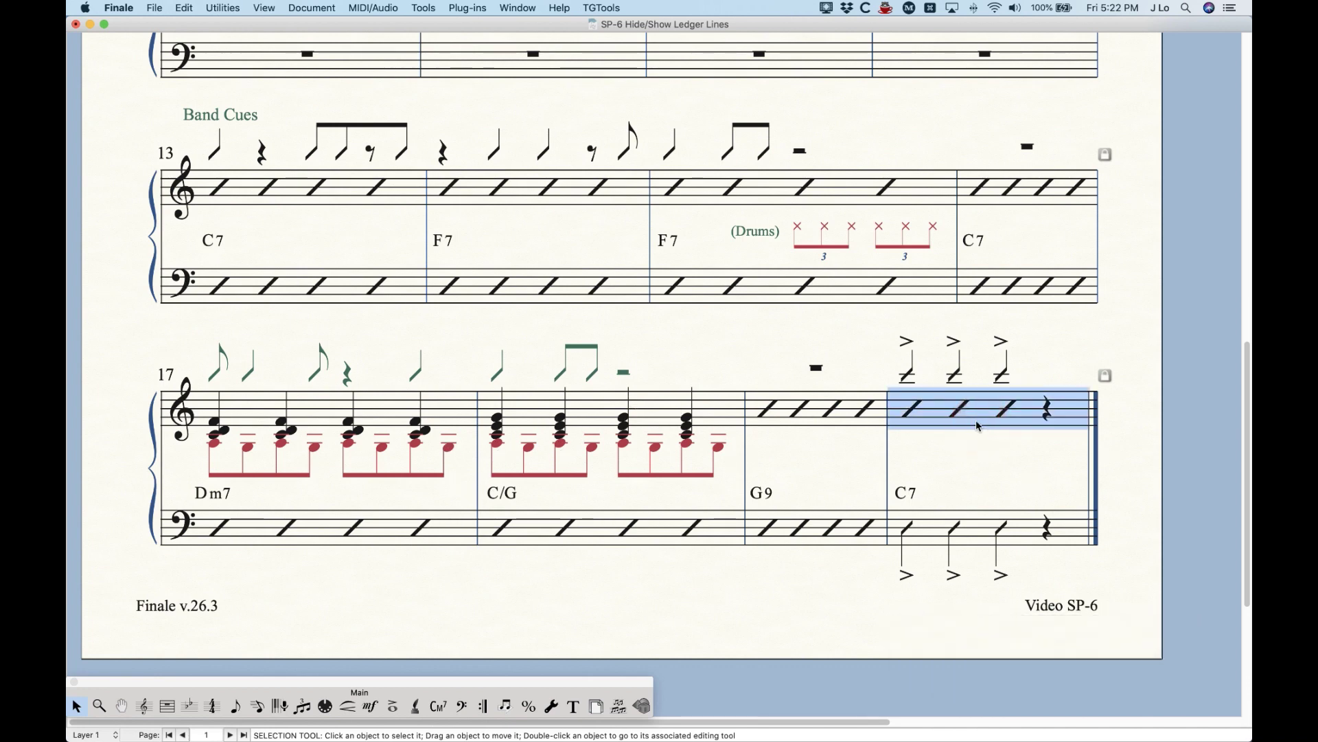
pyautogui.click(468, 8)
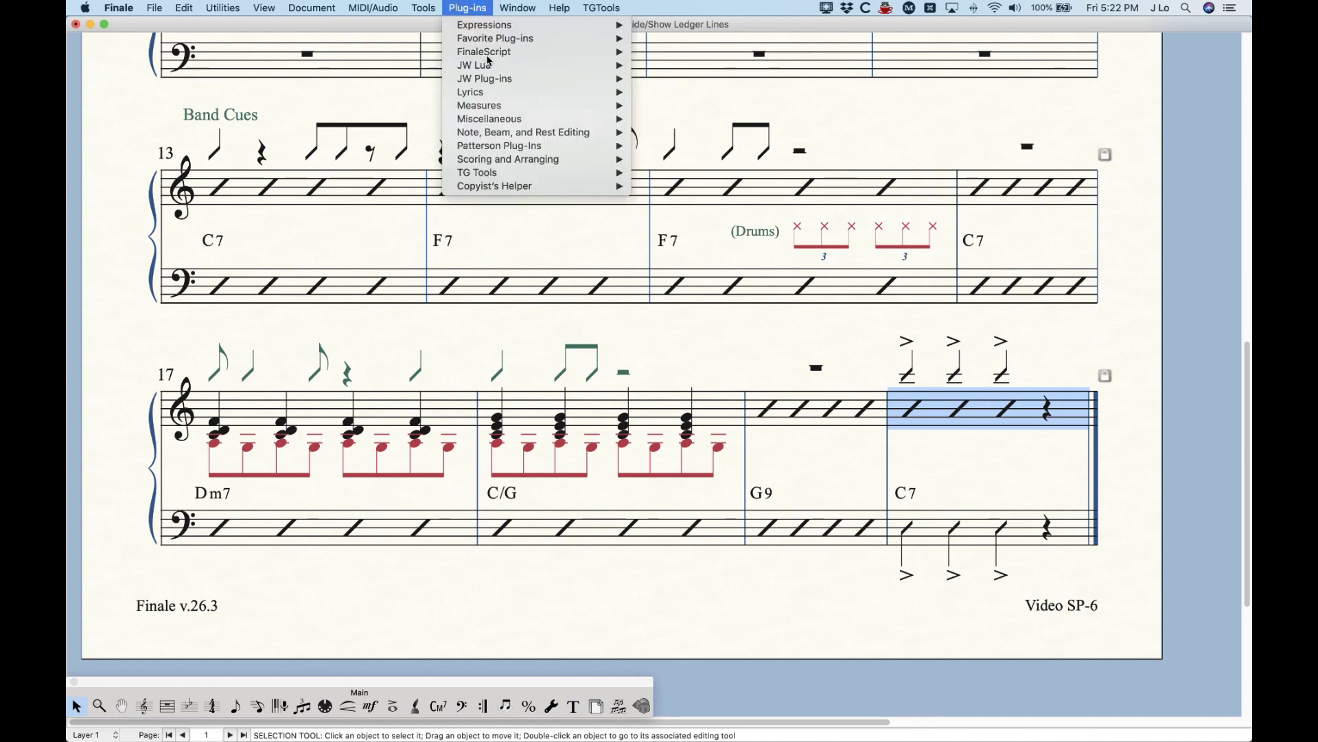
pyautogui.moveTo(502, 134)
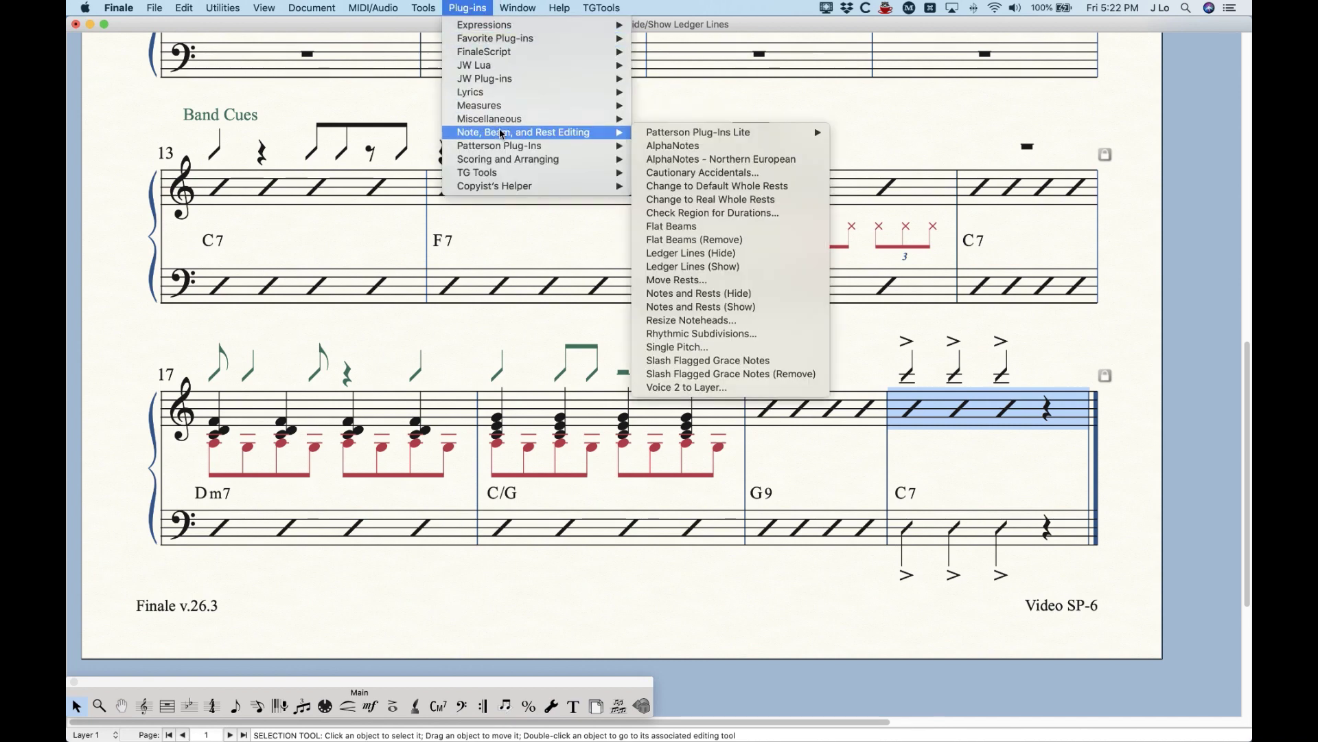
pyautogui.click(690, 253)
pyautogui.click(784, 355)
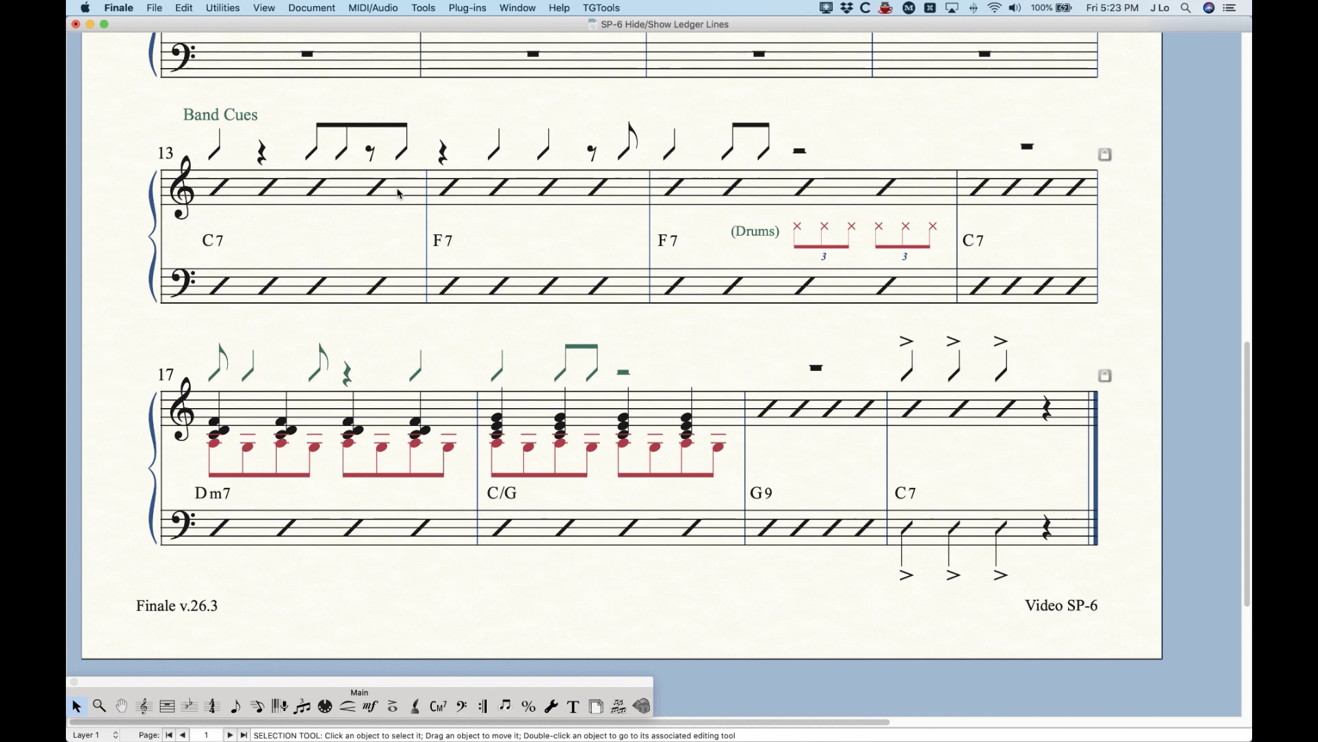
pyautogui.click(325, 201)
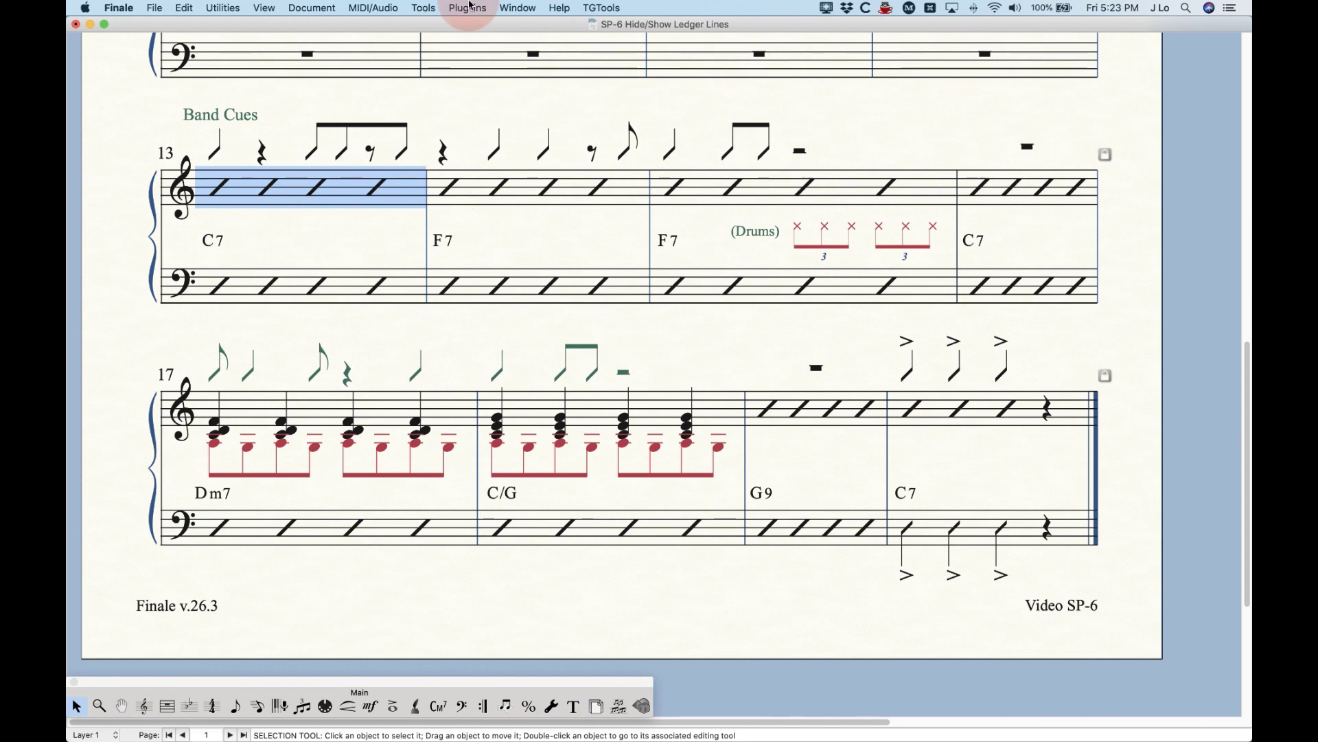
pyautogui.click(467, 8)
pyautogui.moveTo(522, 131)
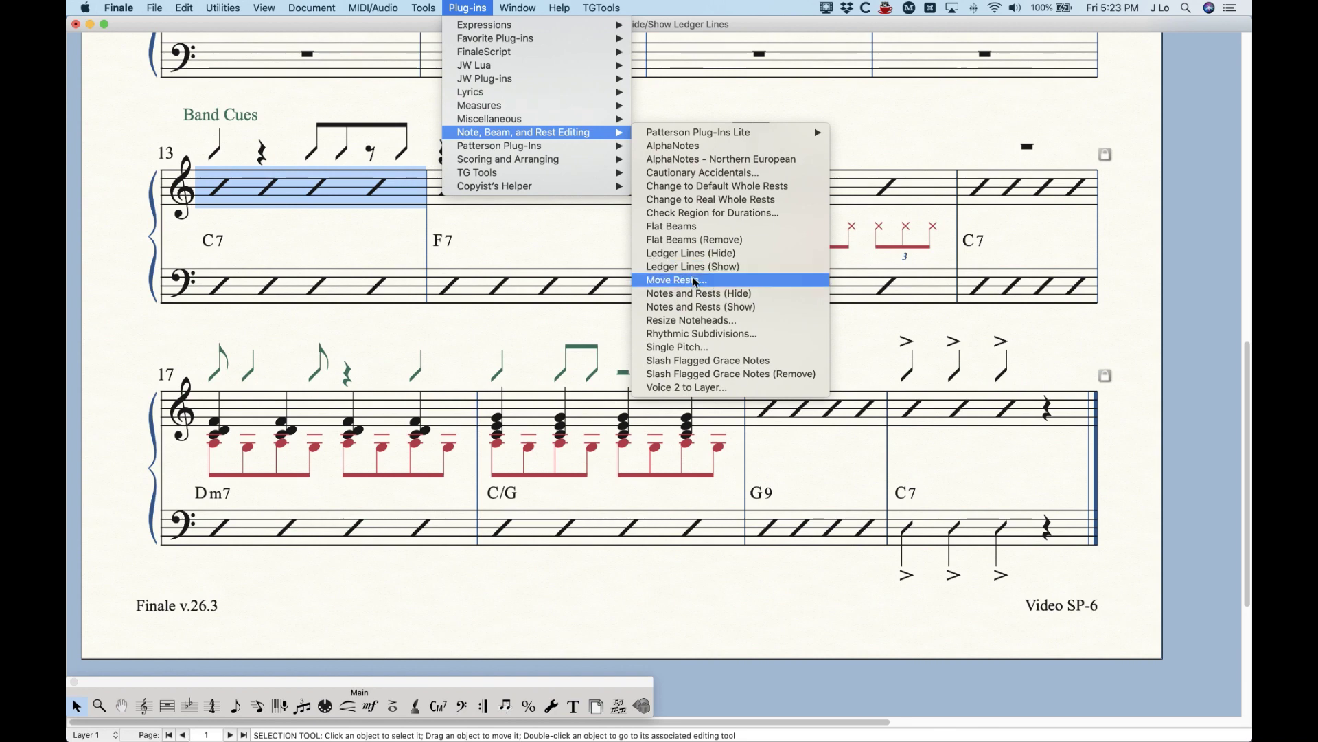
pyautogui.click(472, 5)
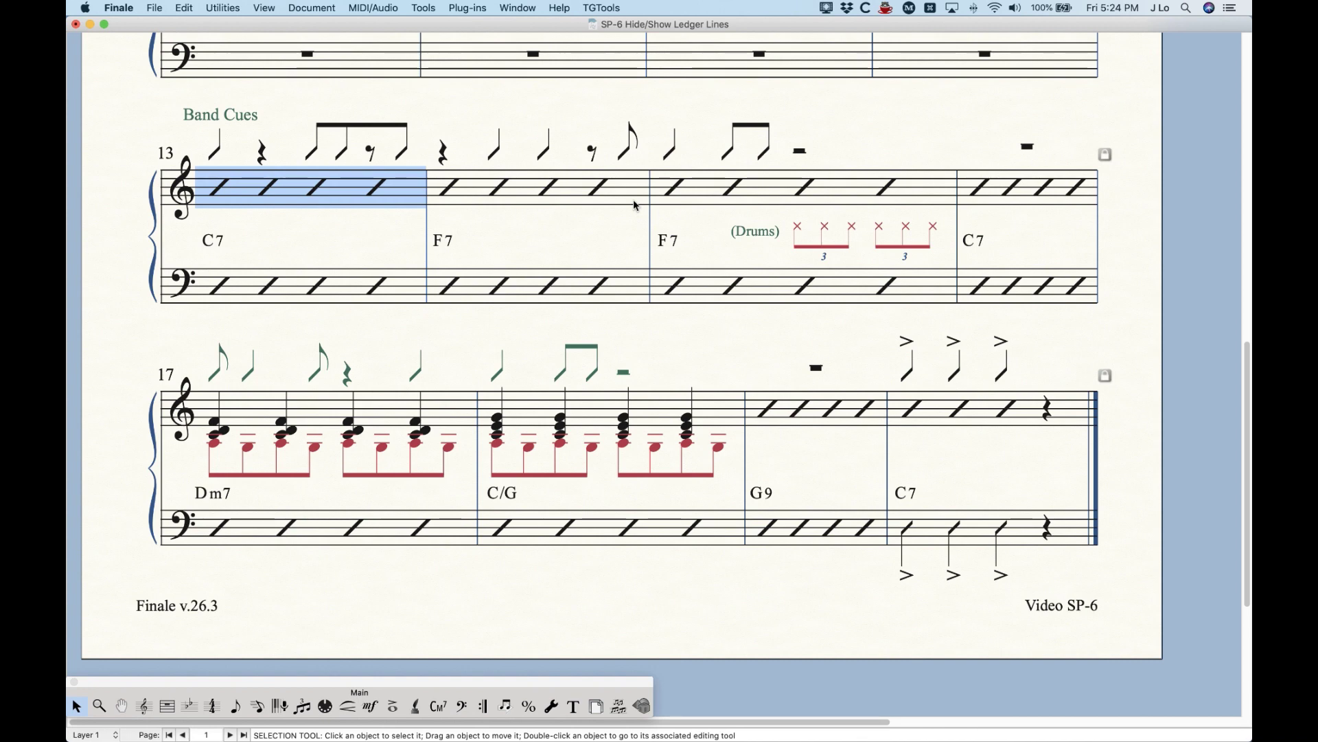
# Step: Deselect, scroll back to page 1's title and measures 1–8, then open and close the Speedy Entry frame on measure 1
pyautogui.click(560, 110)
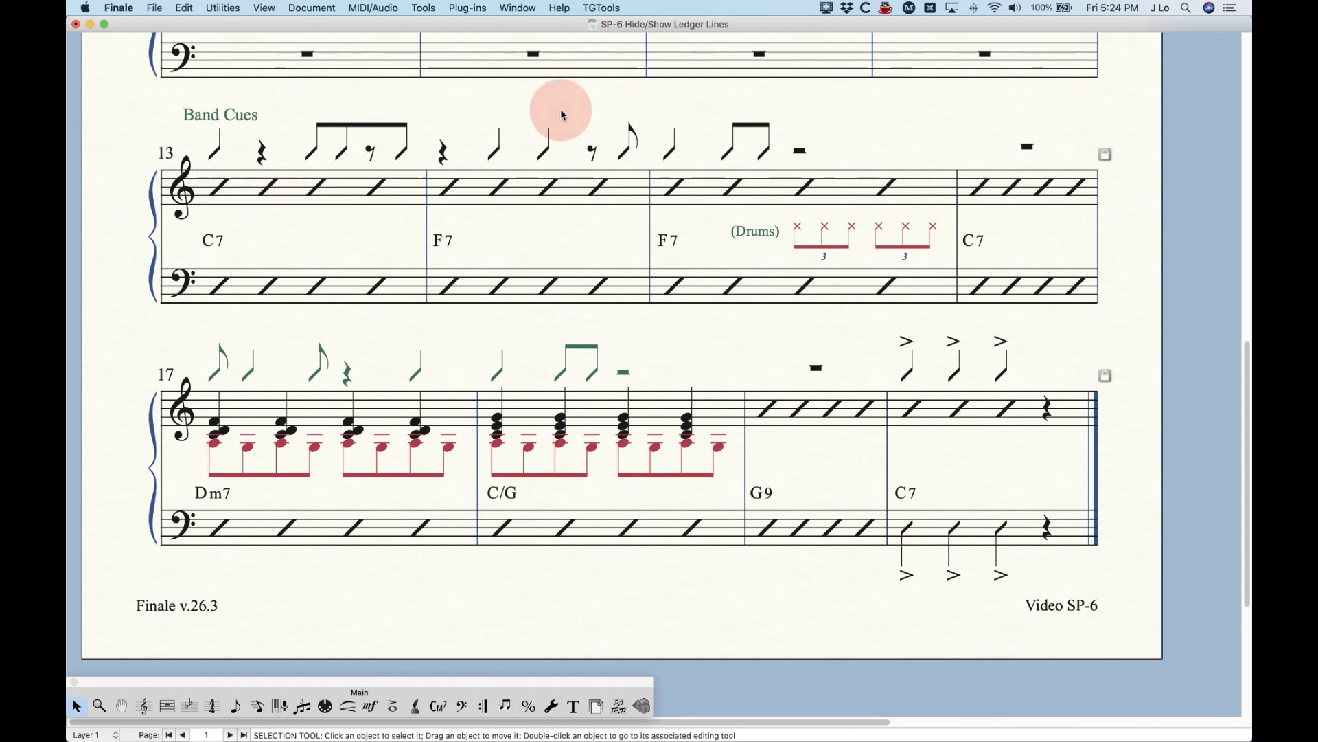
pyautogui.scroll(10, 683, 408)
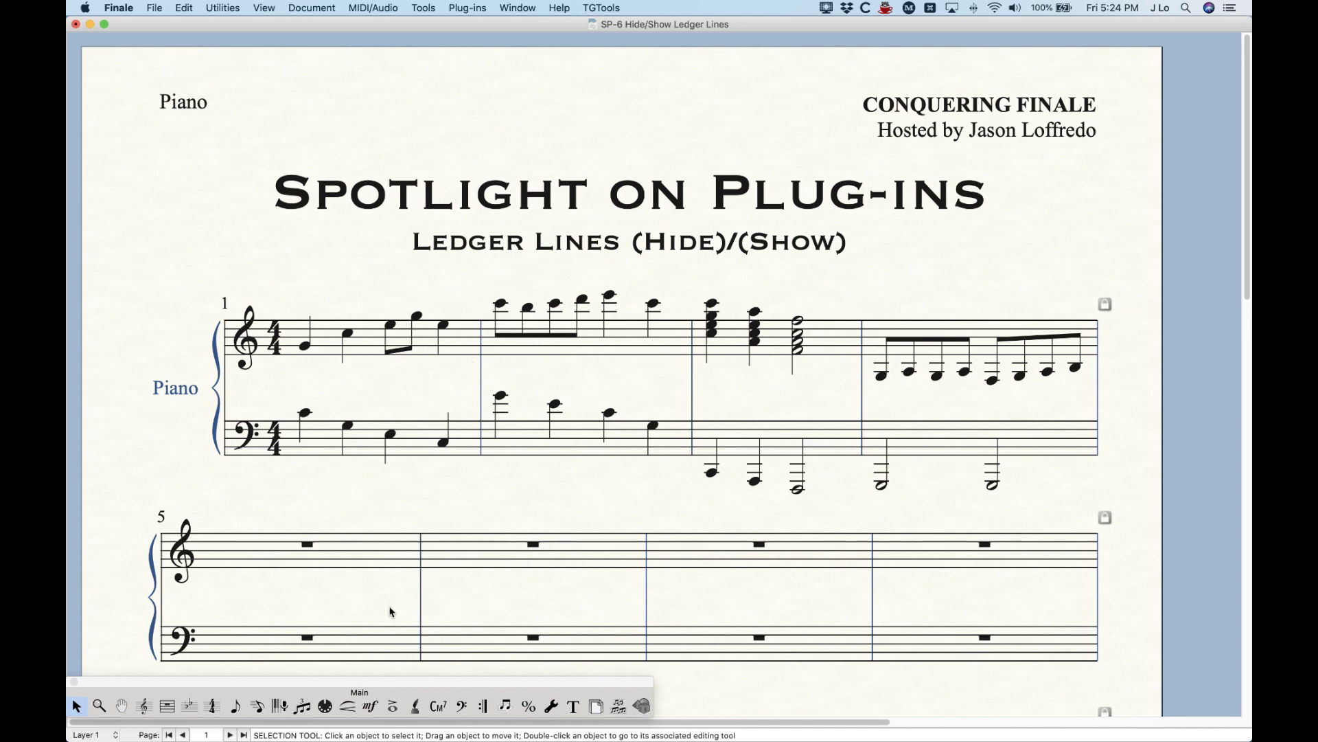
pyautogui.click(258, 706)
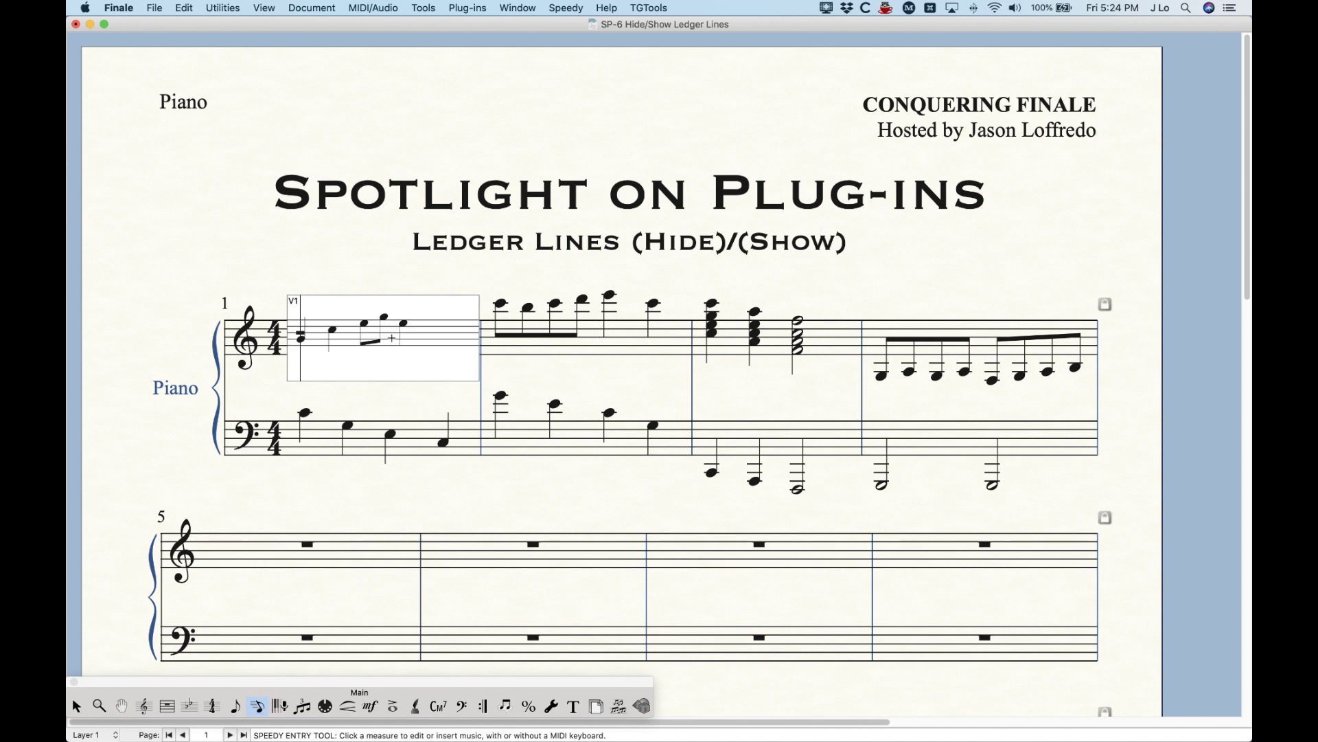
pyautogui.click(564, 7)
pyautogui.click(468, 237)
pyautogui.click(208, 194)
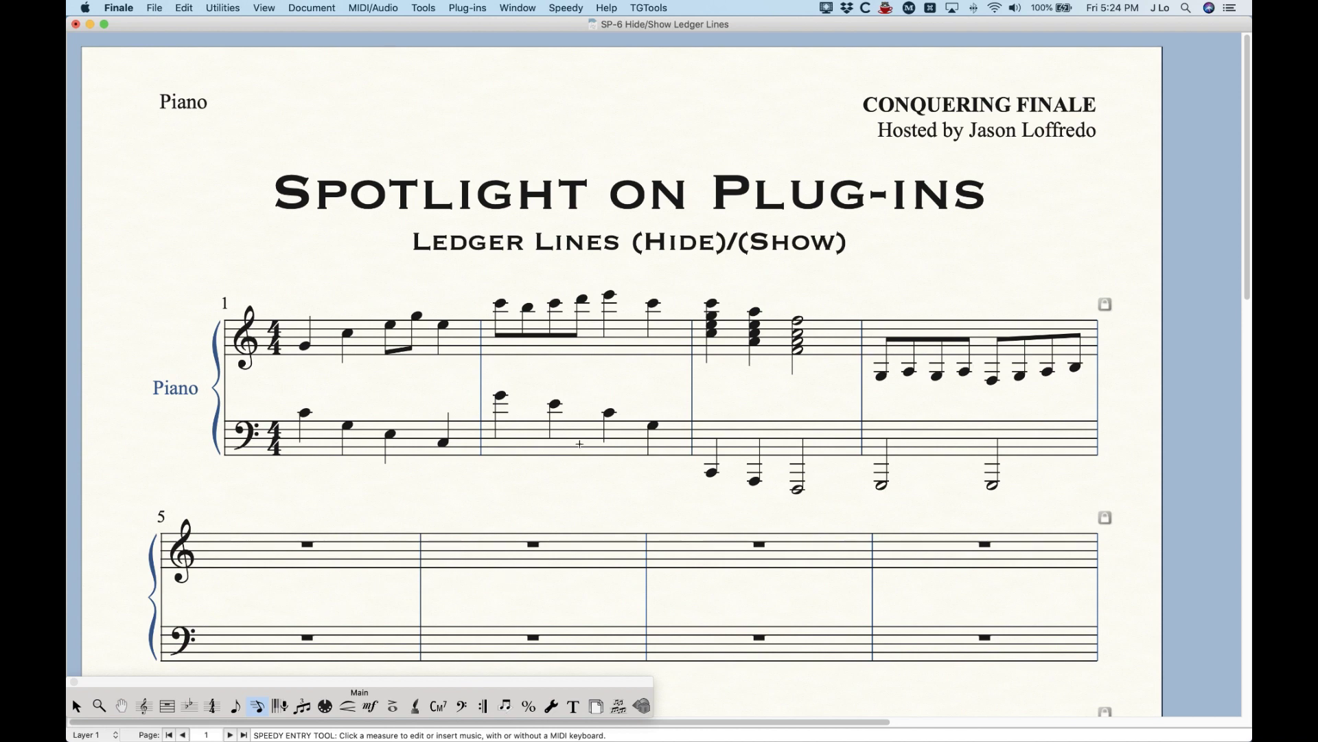
# Step: In Edit Frame for treble measure 2, uncheck Ledger on the first entry and confirm with OK
pyautogui.keyDown('alt'); pyautogui.click(587, 337); pyautogui.keyUp('alt')
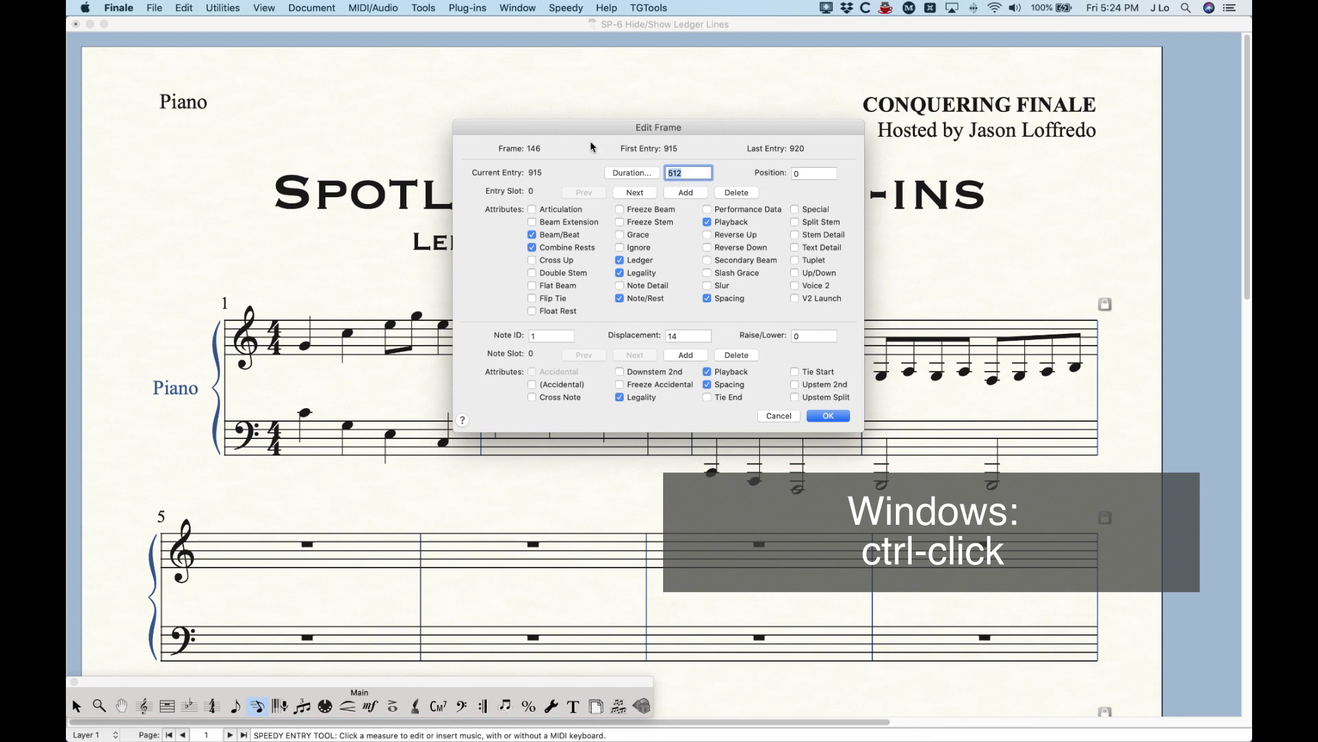
pyautogui.moveTo(581, 121); pyautogui.dragTo(640, 115)
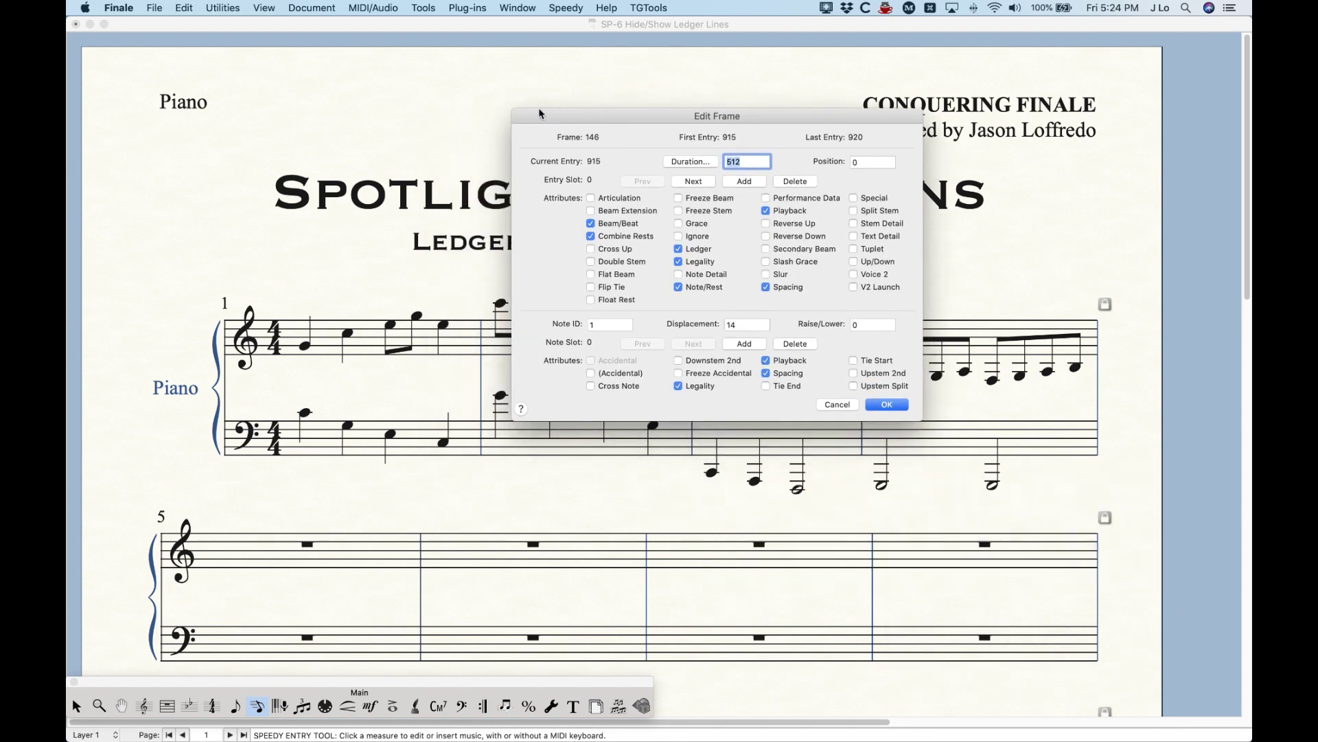
pyautogui.click(629, 116)
pyautogui.click(693, 181)
pyautogui.click(694, 182)
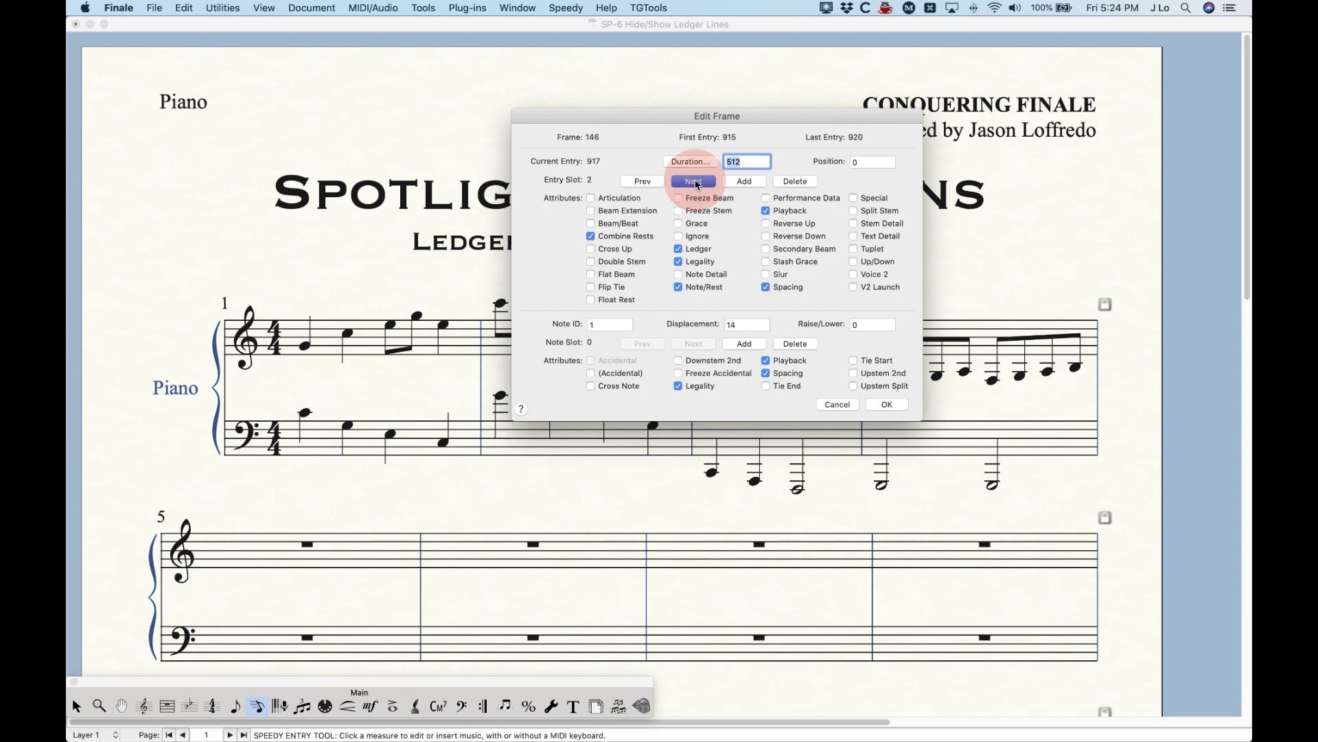
pyautogui.click(644, 182)
pyautogui.click(644, 182)
pyautogui.click(644, 182)
pyautogui.moveTo(619, 118); pyautogui.dragTo(687, 124)
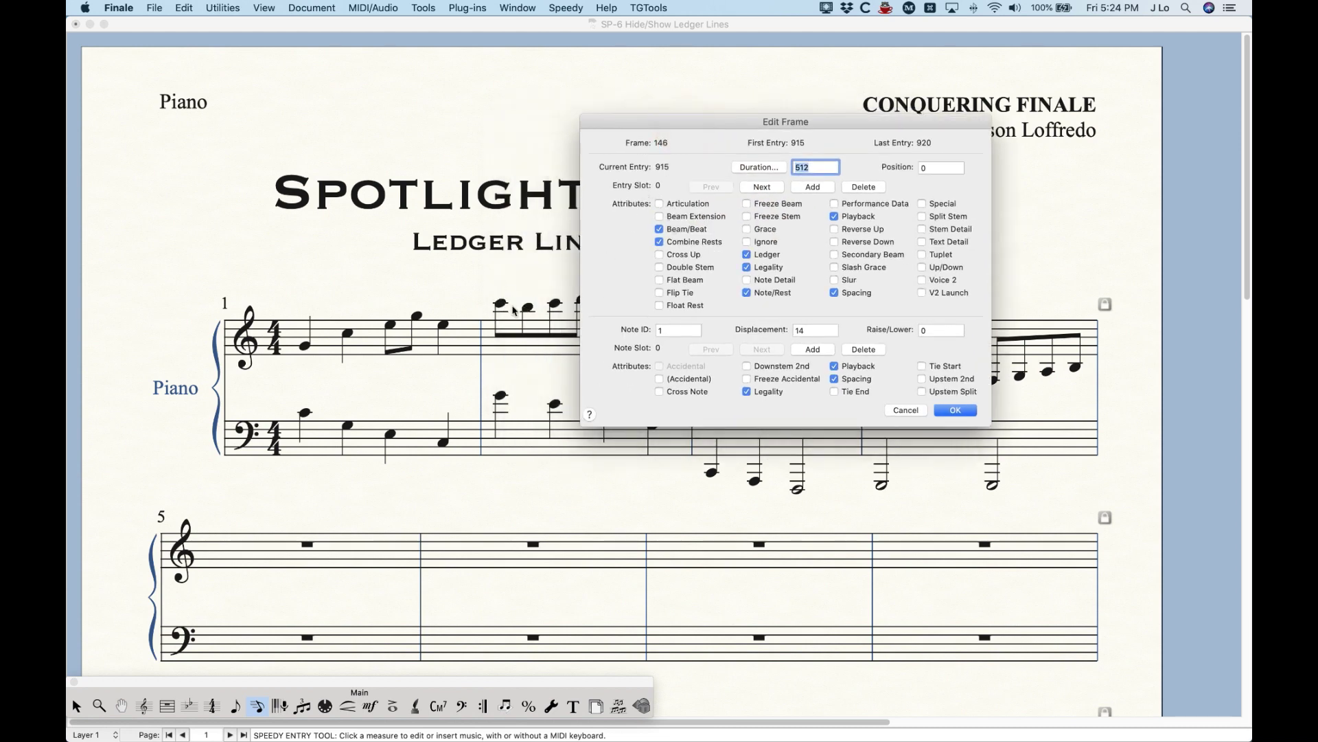
pyautogui.click(763, 188)
pyautogui.click(718, 189)
pyautogui.click(747, 254)
pyautogui.click(953, 409)
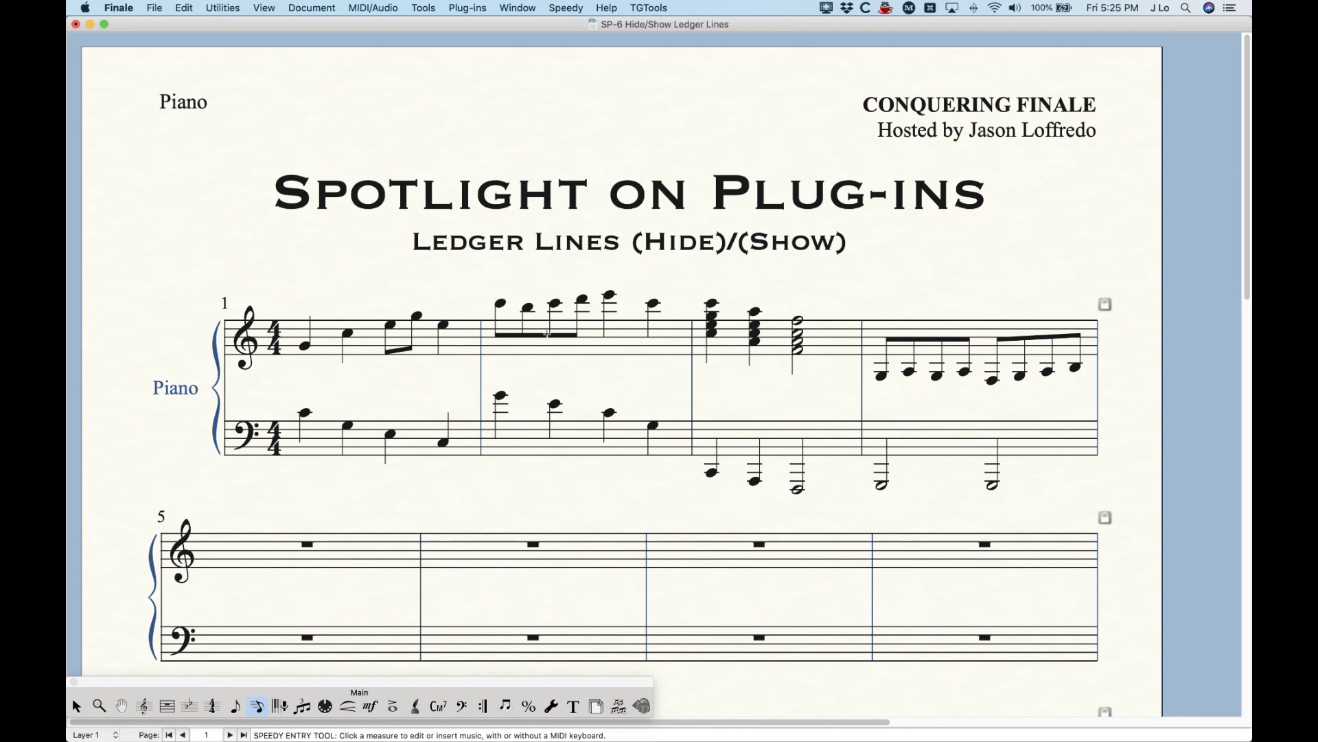
# Step: Turn the Ledger attribute back on for measure 2's first high treble eighth note in Edit Frame
pyautogui.press('alt')
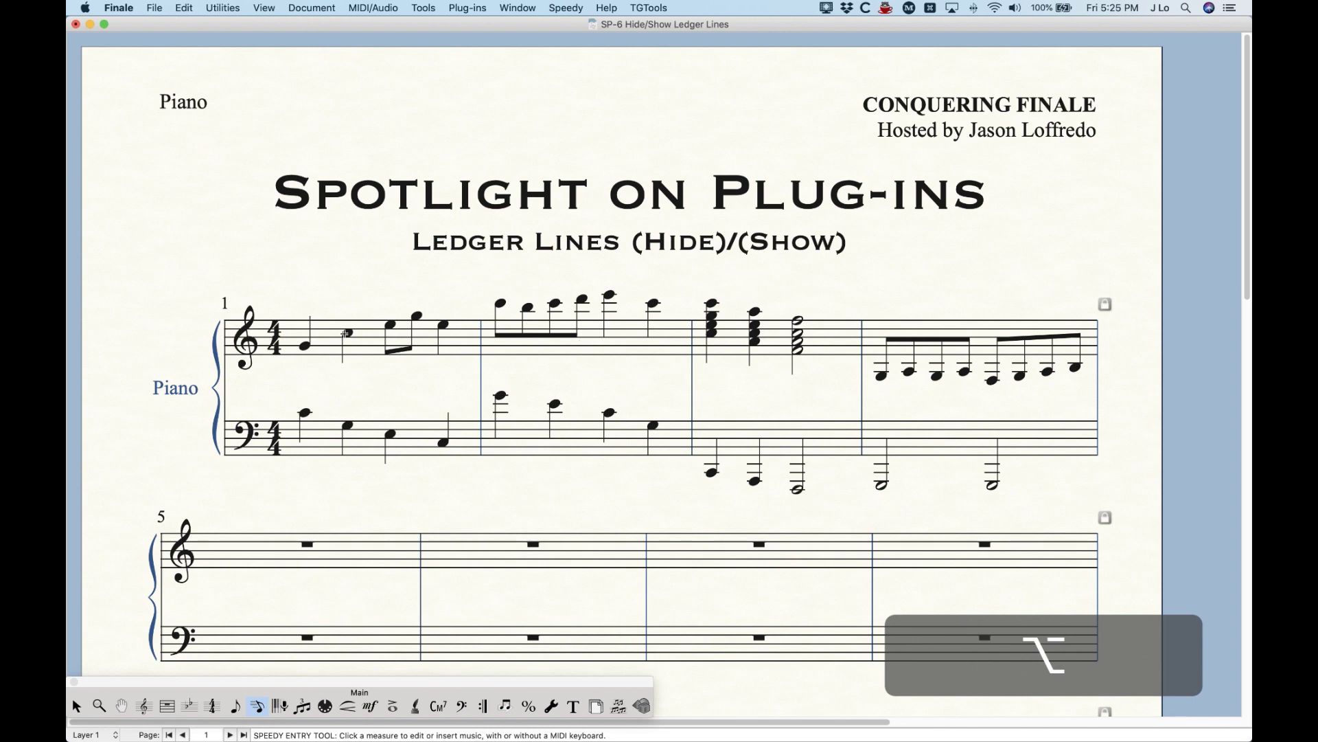
pyautogui.keyDown('alt'); pyautogui.click(589, 332); pyautogui.keyUp('alt')
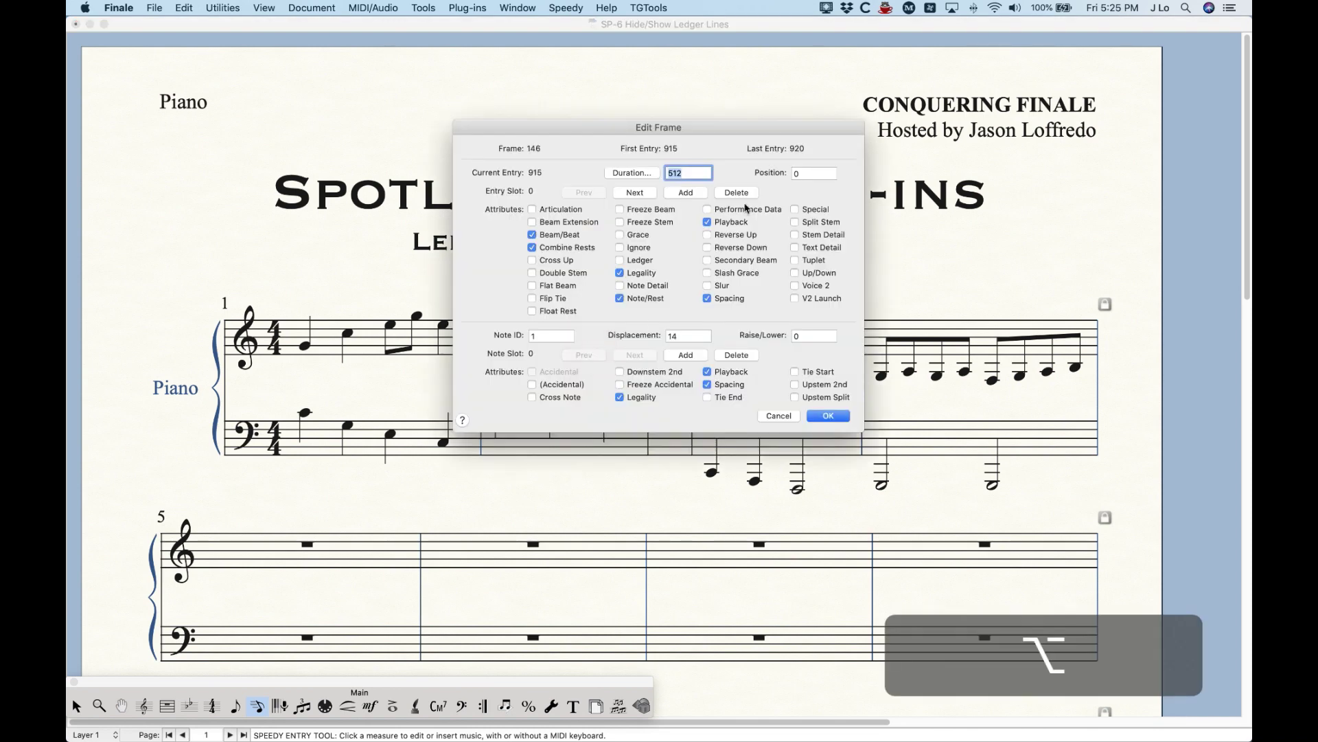
pyautogui.moveTo(600, 122); pyautogui.dragTo(653, 128)
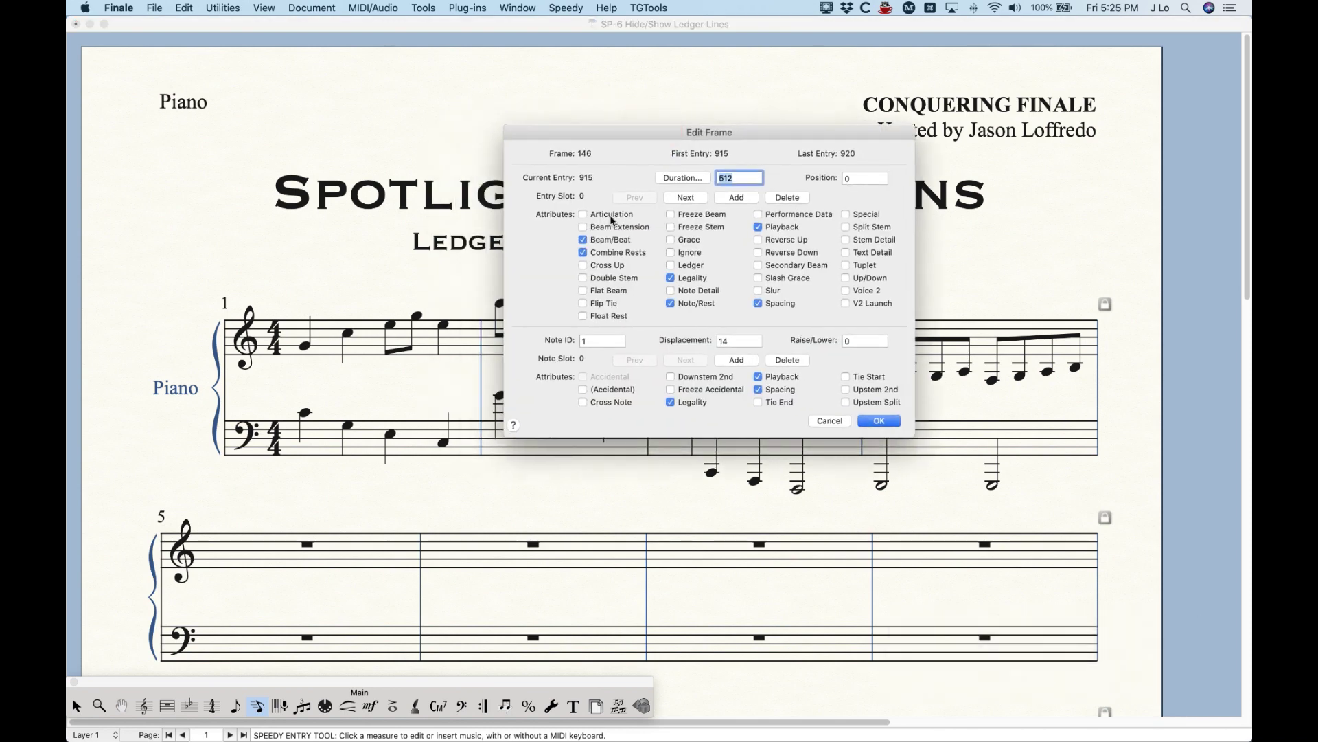
pyautogui.click(671, 266)
pyautogui.click(879, 420)
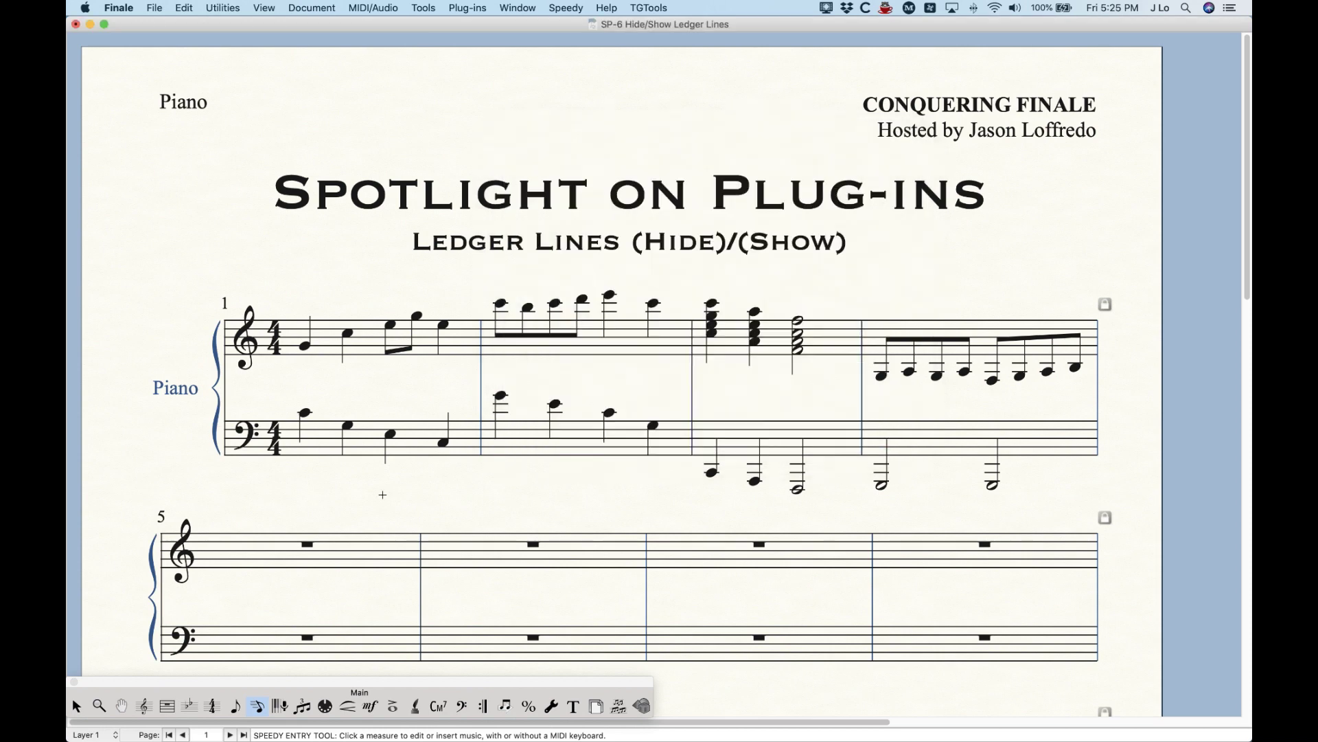
pyautogui.click(76, 706)
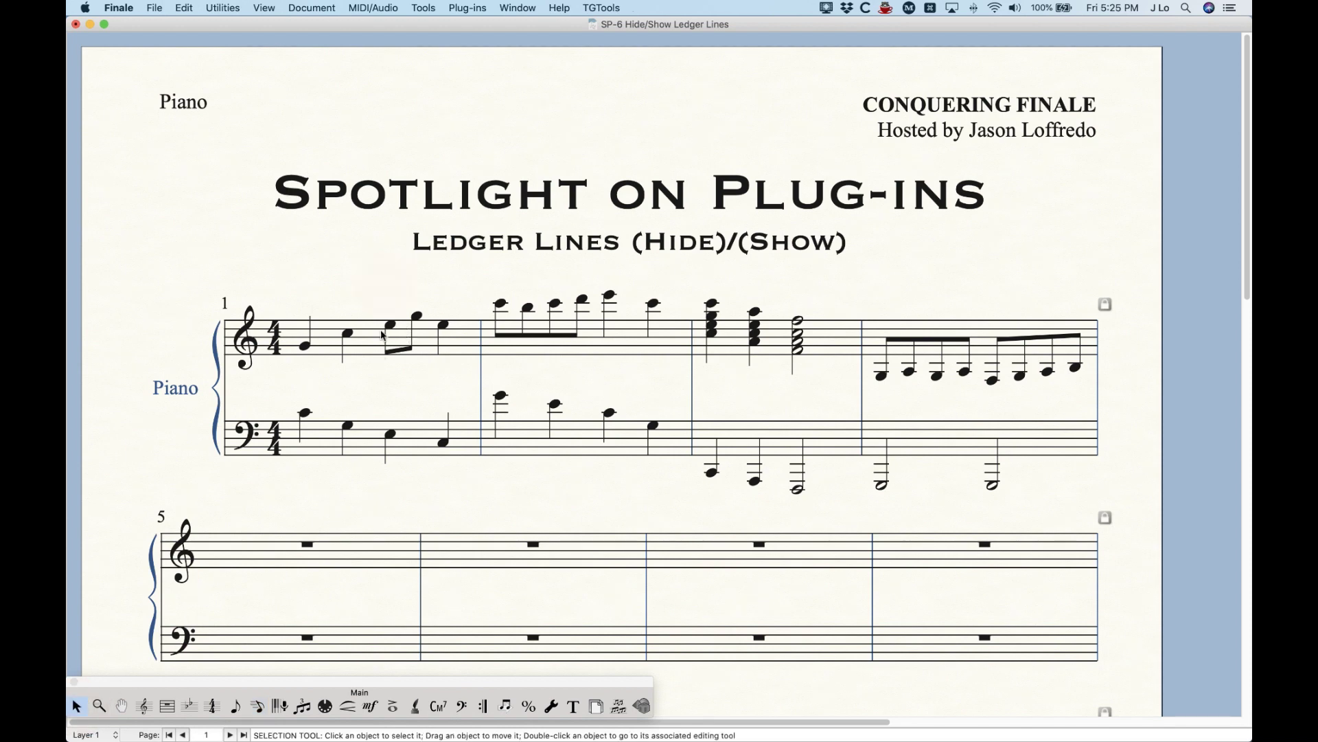
pyautogui.click(474, 364)
pyautogui.keyDown('shift'); pyautogui.click(890, 450); pyautogui.keyUp('shift')
pyautogui.click(467, 7)
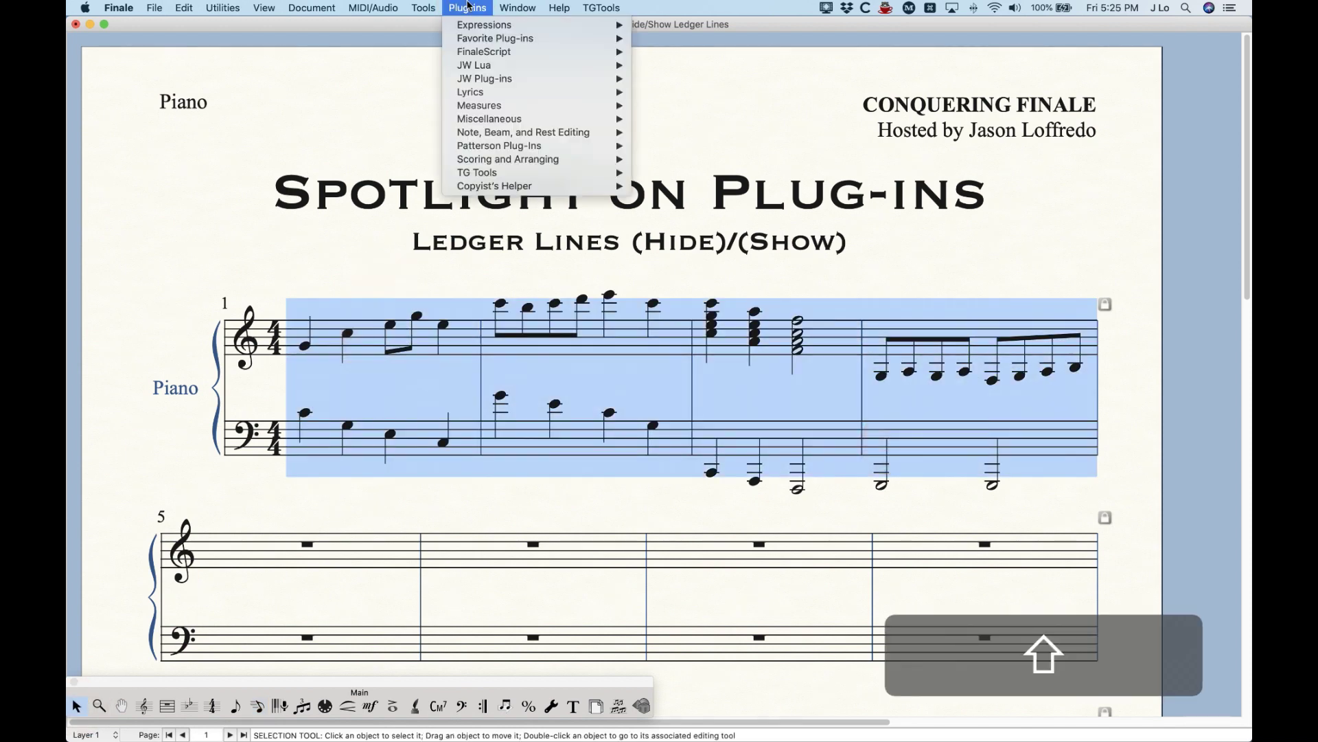
pyautogui.moveTo(554, 134)
pyautogui.click(717, 252)
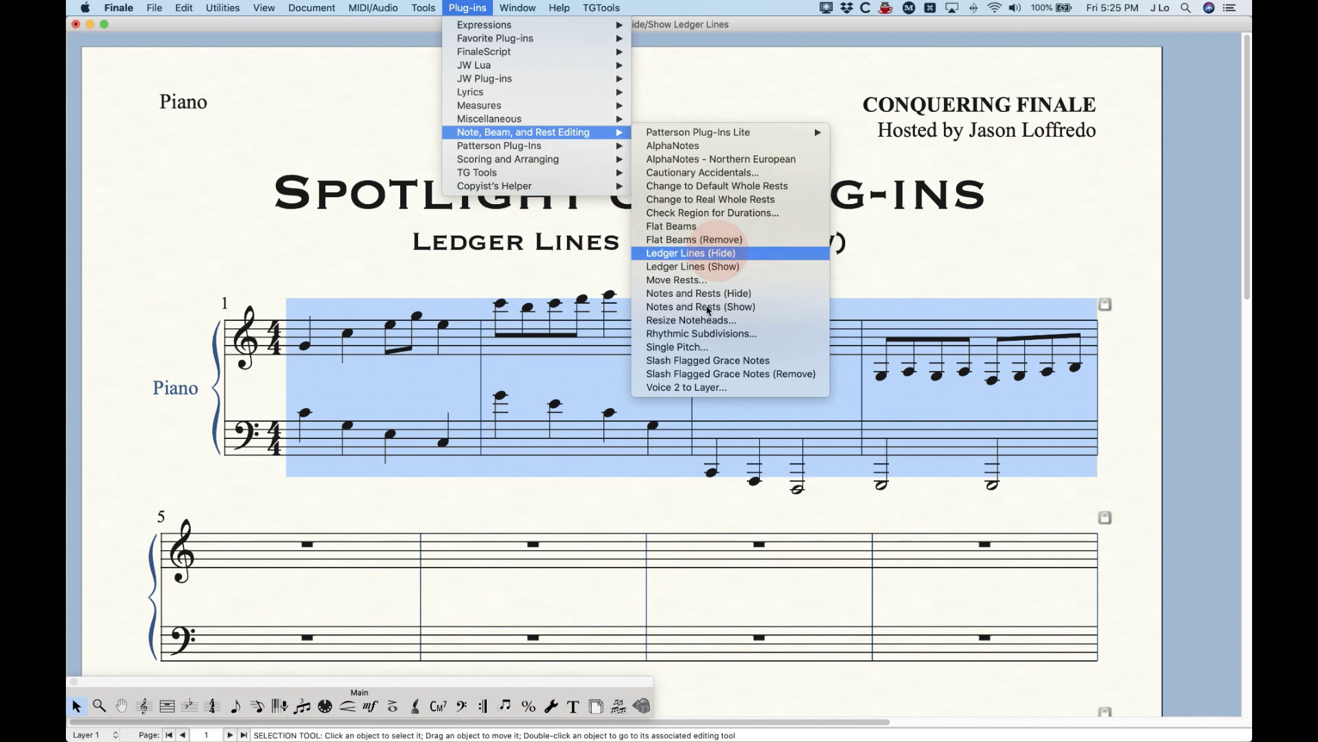
pyautogui.click(412, 289)
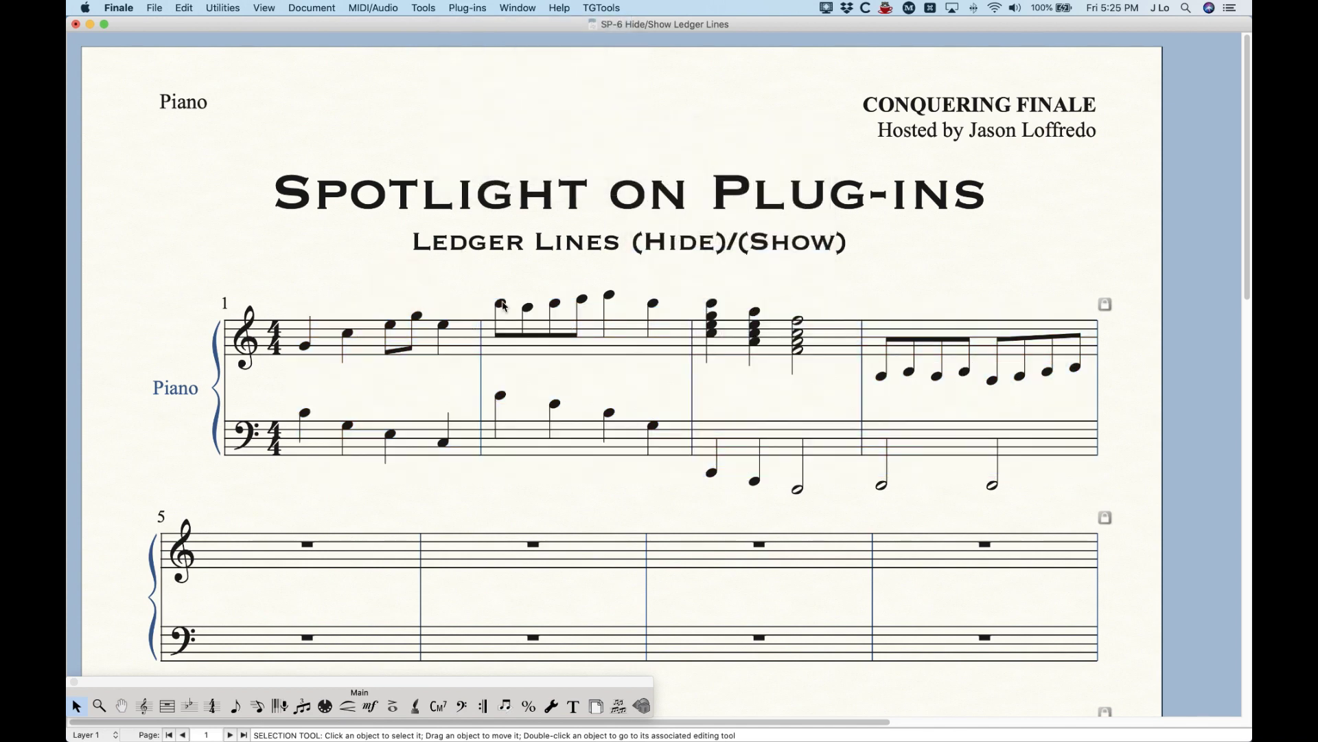
pyautogui.press('super+z')
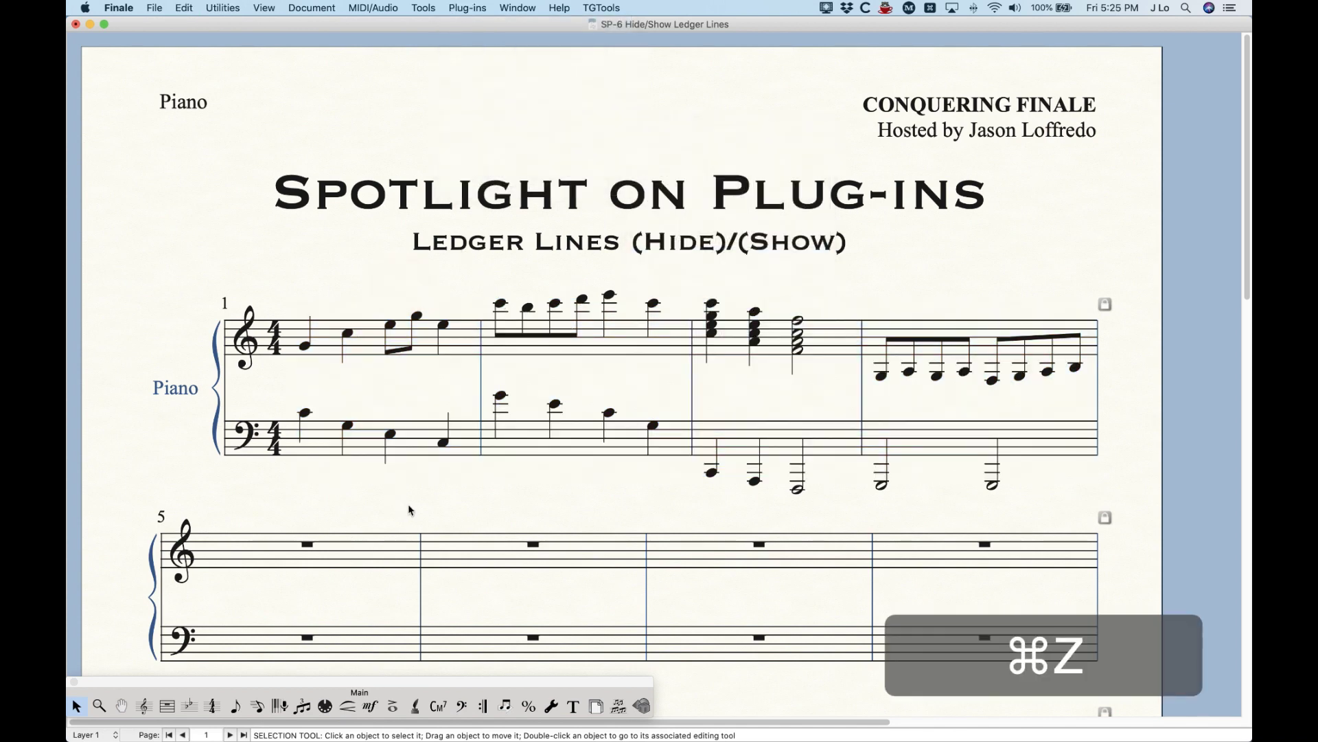